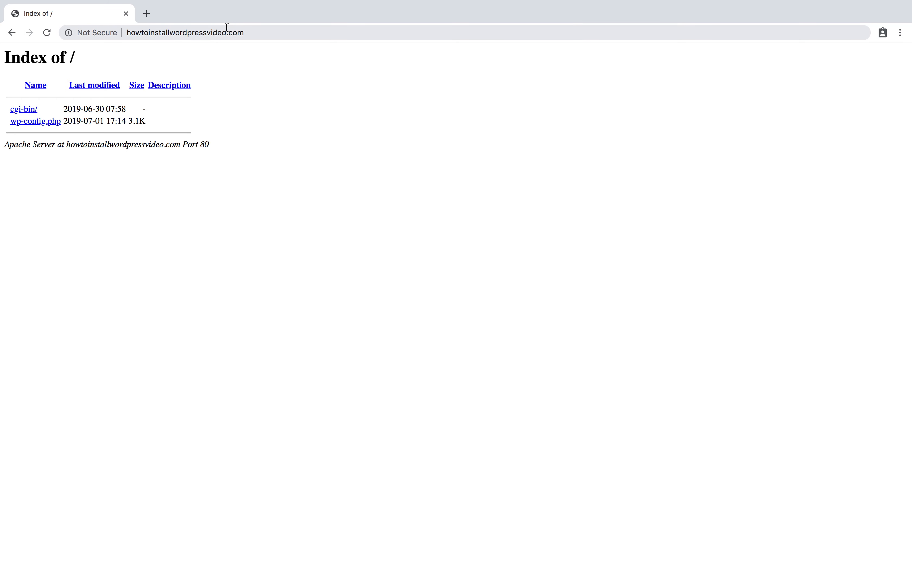
With howtoinstallwordpressvideo.com loaded in Chrome, put the cursor in the address bar to edit the URL.
{"action": "left_click", "coordinate": [259, 33]}
Go to howtoinstallwordpressvideo.com/cpanel and sign in to the hosting account.
{"action": "left_click", "coordinate": [260, 33]}
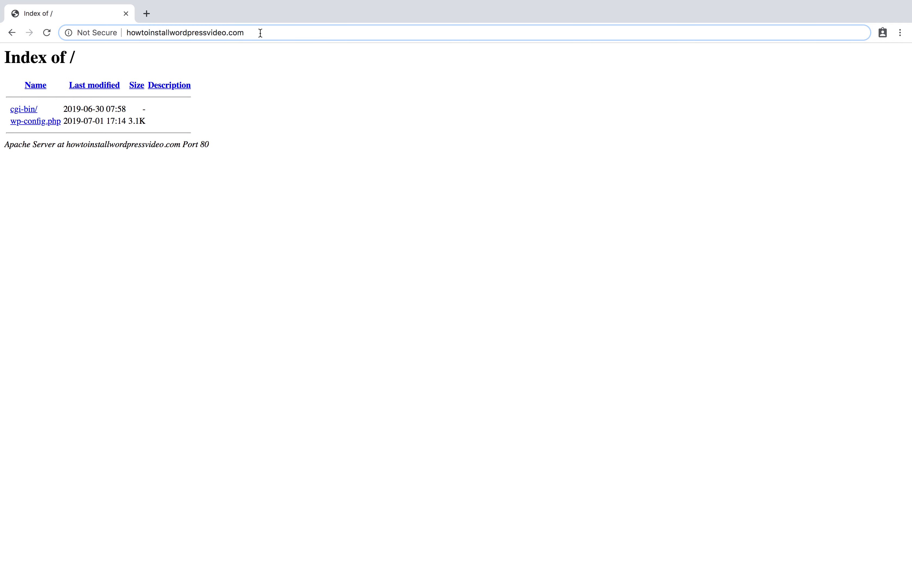
{"action": "type", "text": "/cpanel"}
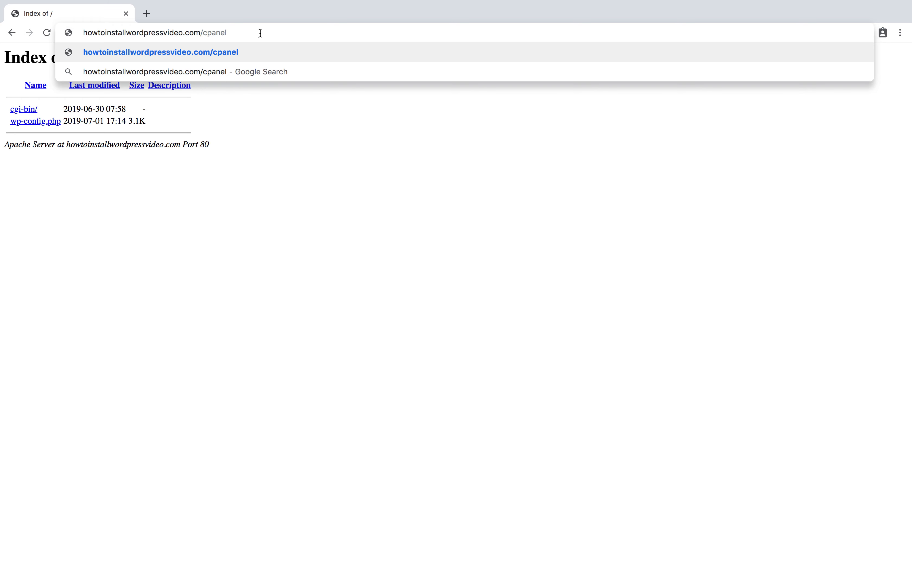
{"action": "key", "text": "Return"}
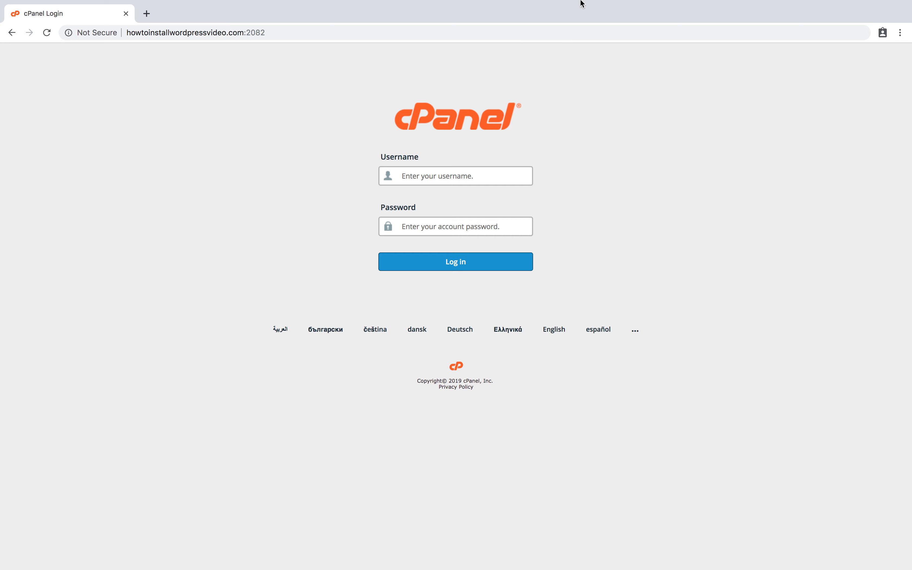
{"action": "mouse_move", "coordinate": [617, 3]}
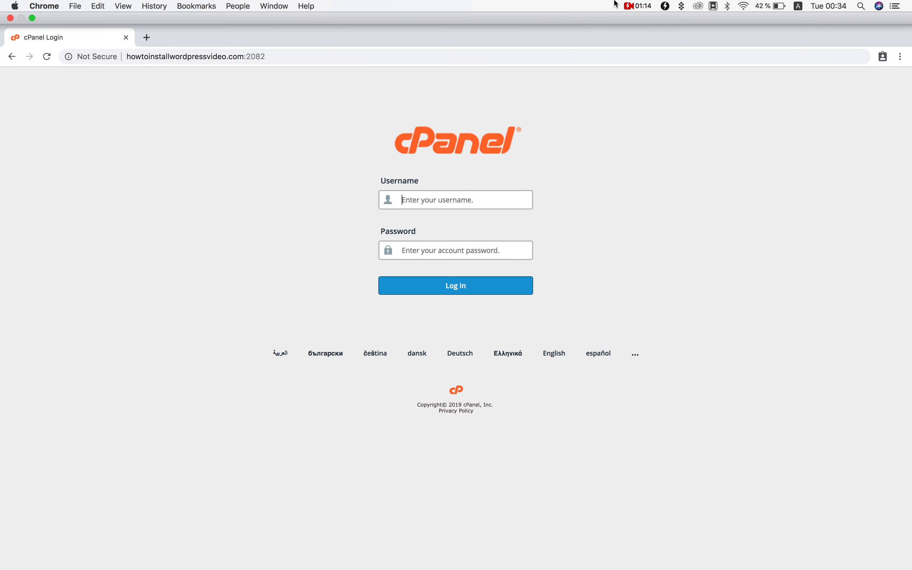
{"action": "left_click", "coordinate": [645, 6]}
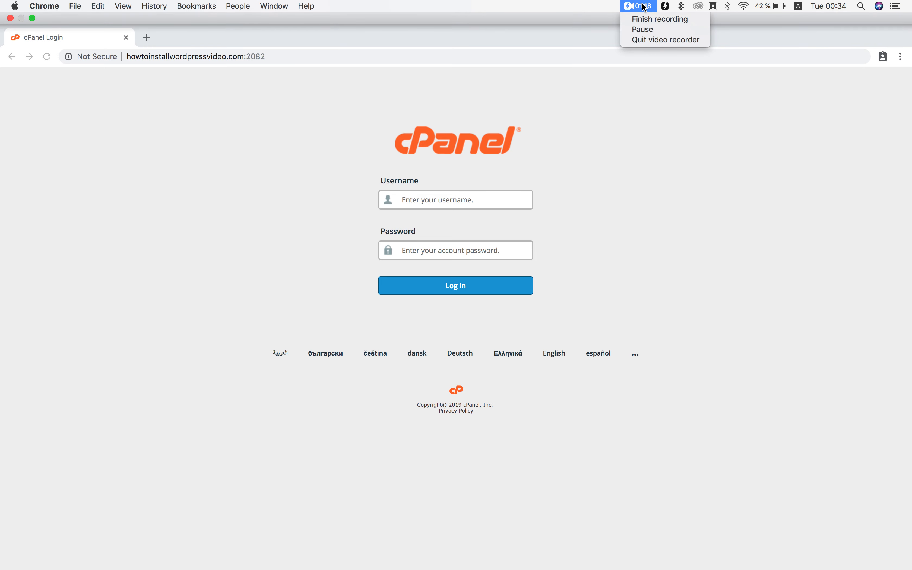
{"action": "left_click", "coordinate": [653, 29]}
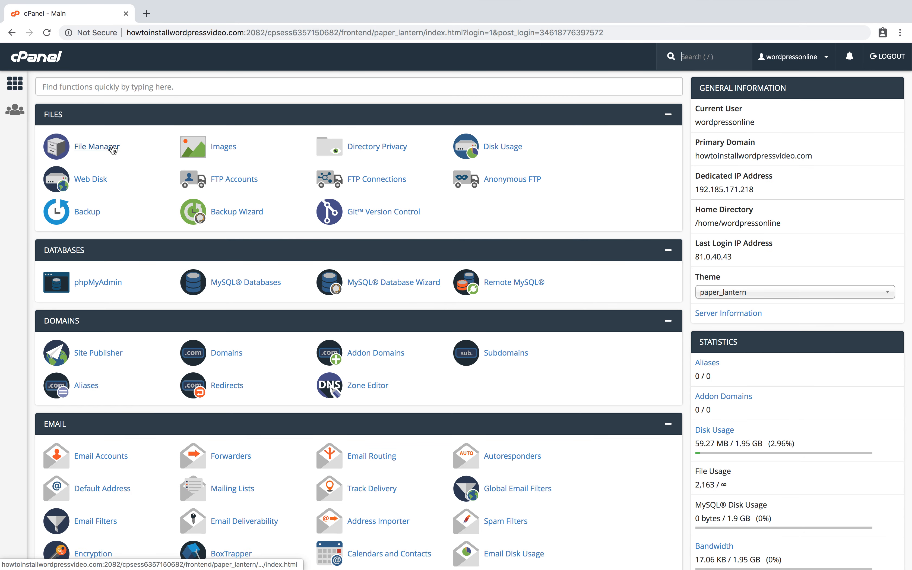
In File Manager, delete wp-config.php from public_html.
{"action": "left_click", "coordinate": [114, 148]}
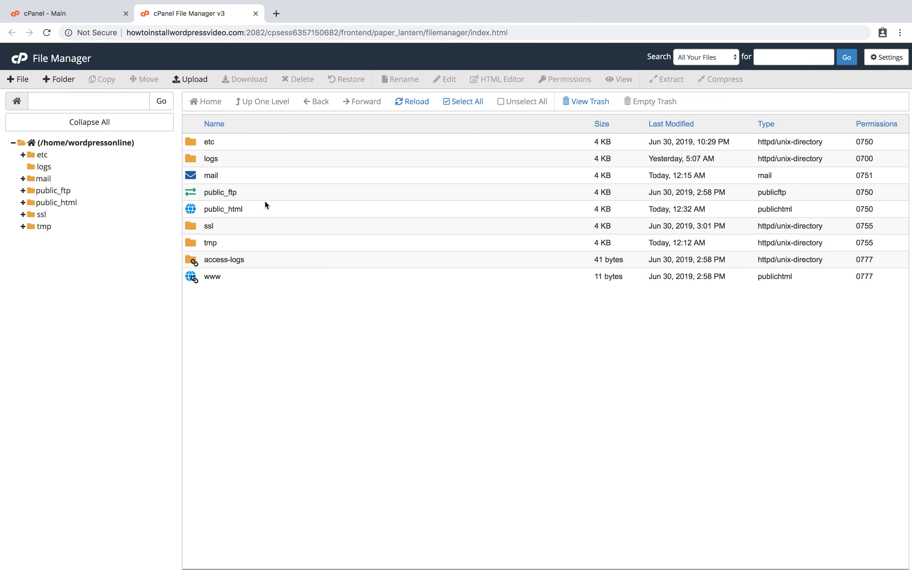
{"action": "double_click", "coordinate": [192, 212]}
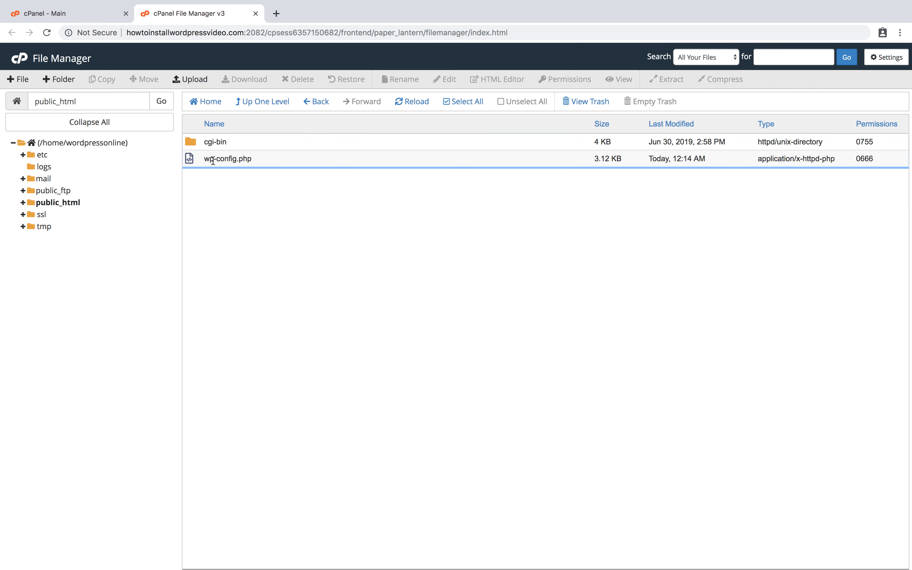
{"action": "right_click", "coordinate": [213, 161]}
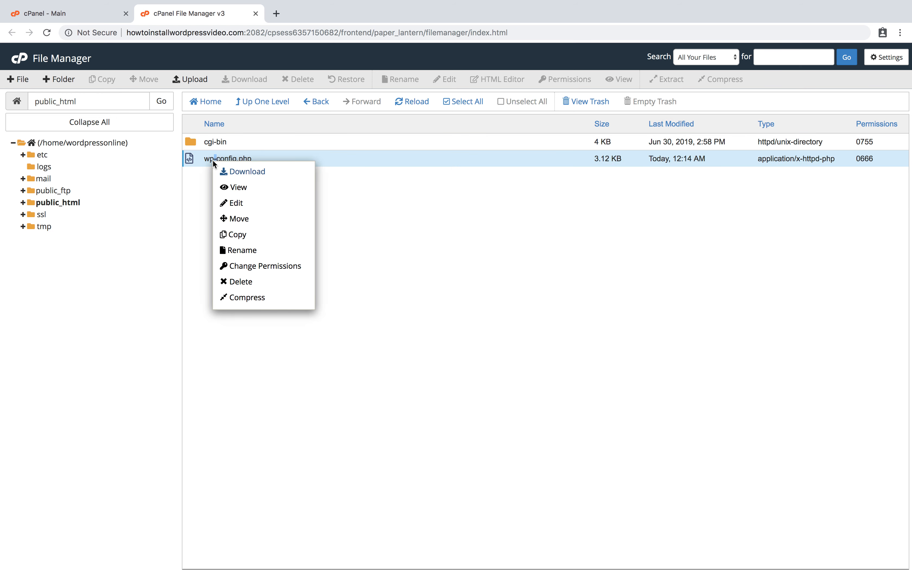
{"action": "left_click", "coordinate": [244, 287]}
{"action": "left_click", "coordinate": [547, 341]}
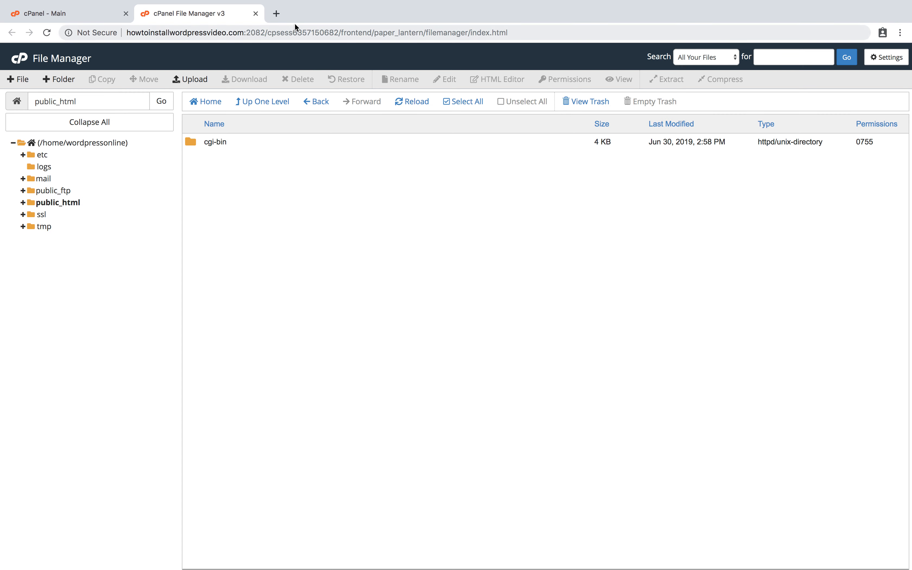
In a new tab, download WordPress 5.2.2 from wordpress.org's Get WordPress page.
{"action": "left_click", "coordinate": [280, 16]}
{"action": "type", "text": "wordpr"}
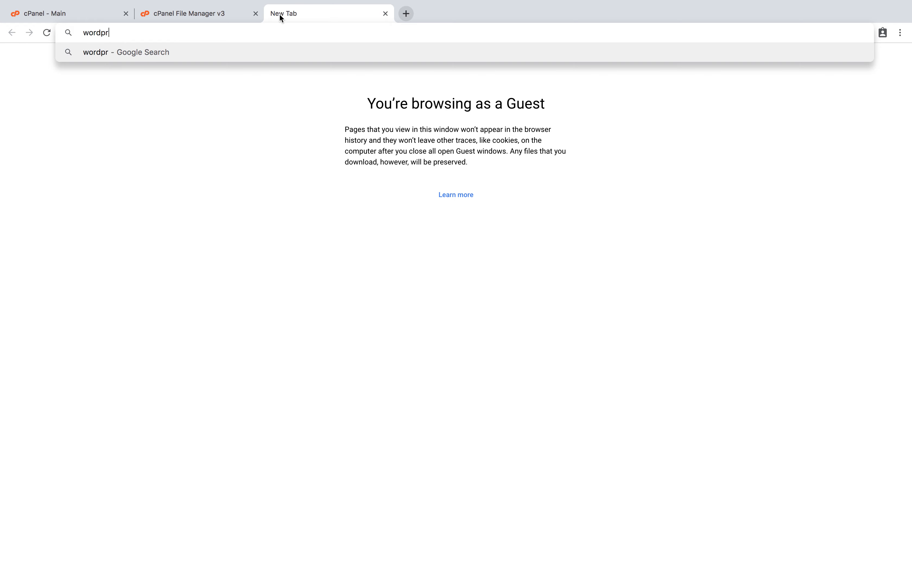
{"action": "type", "text": "ess.org"}
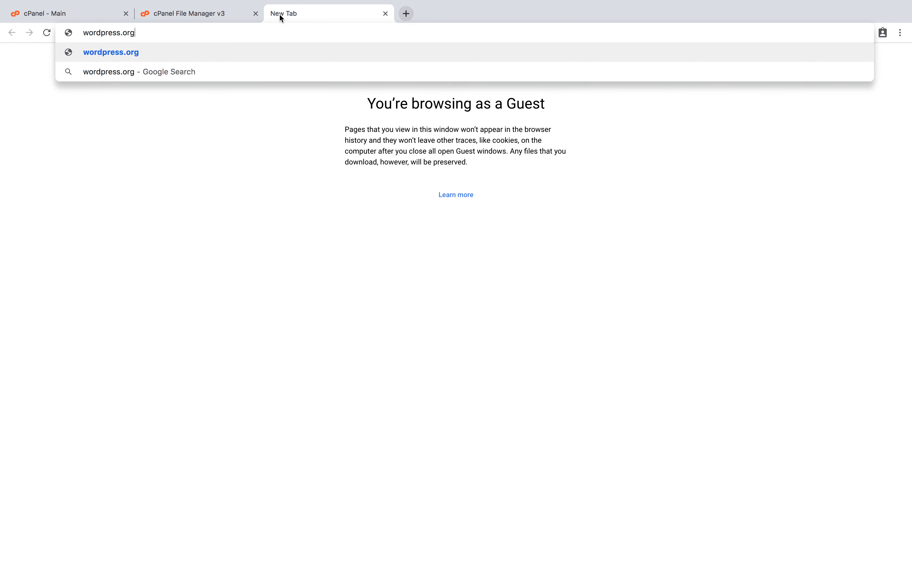
{"action": "key", "text": "Return"}
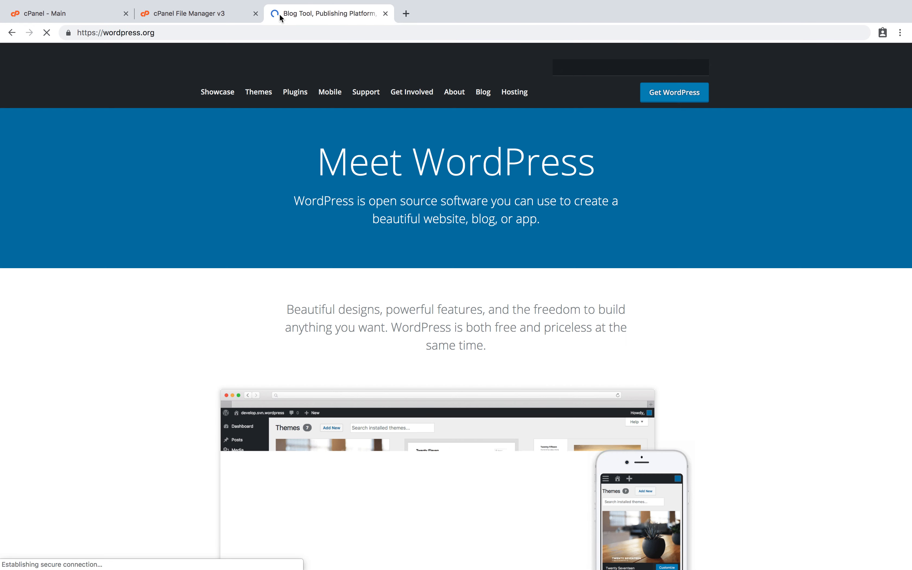
{"action": "left_click", "coordinate": [673, 93]}
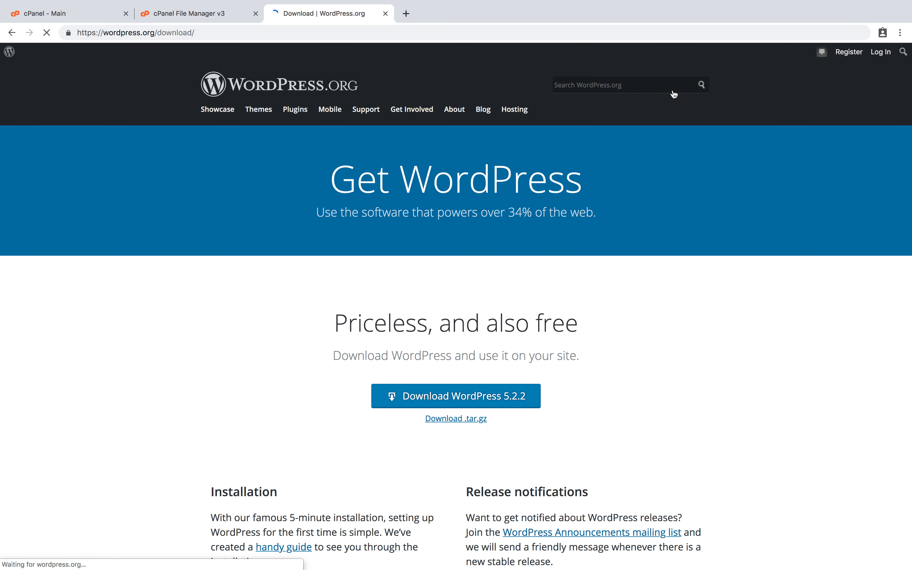
{"action": "left_click", "coordinate": [489, 396]}
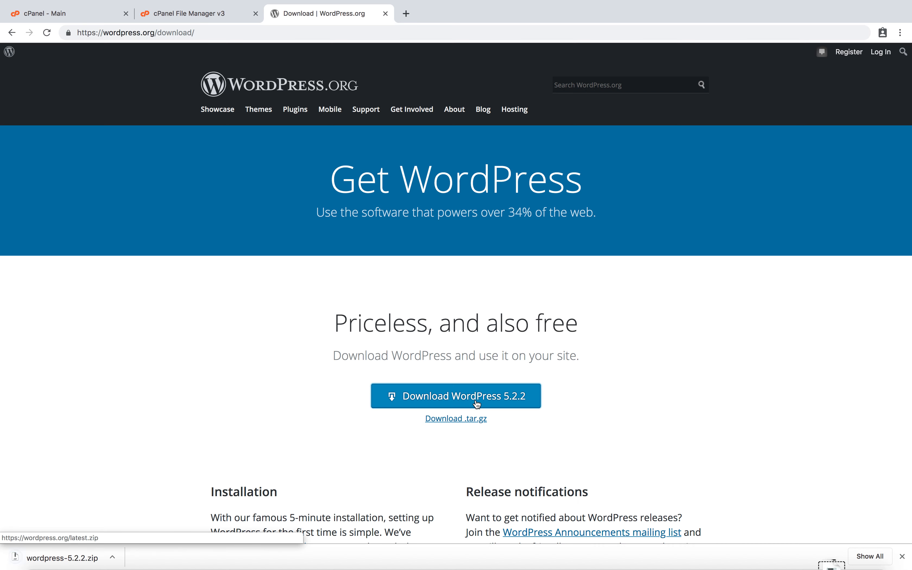
Upload the downloaded wordpress-5.2.2.zip to public_html and return to the folder listing.
{"action": "left_click", "coordinate": [209, 18]}
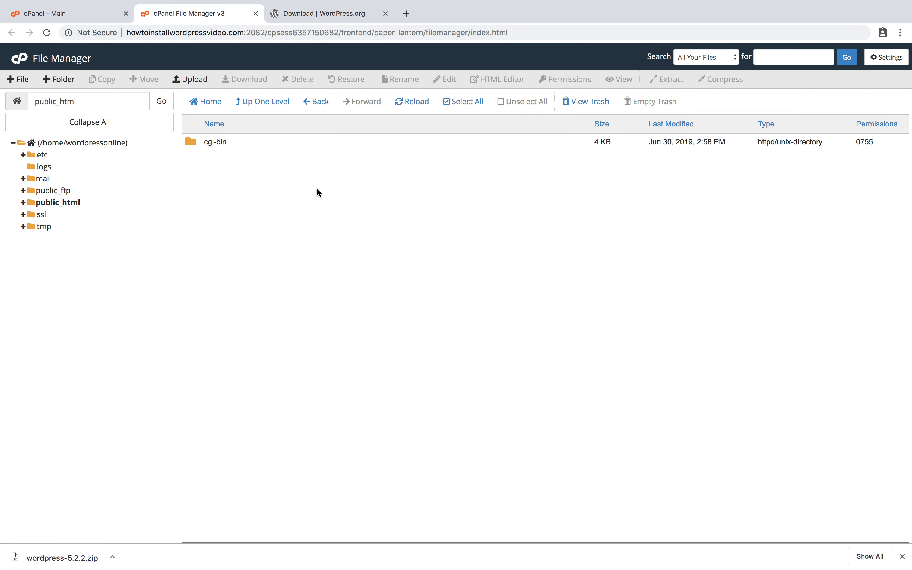
{"action": "left_click", "coordinate": [195, 81]}
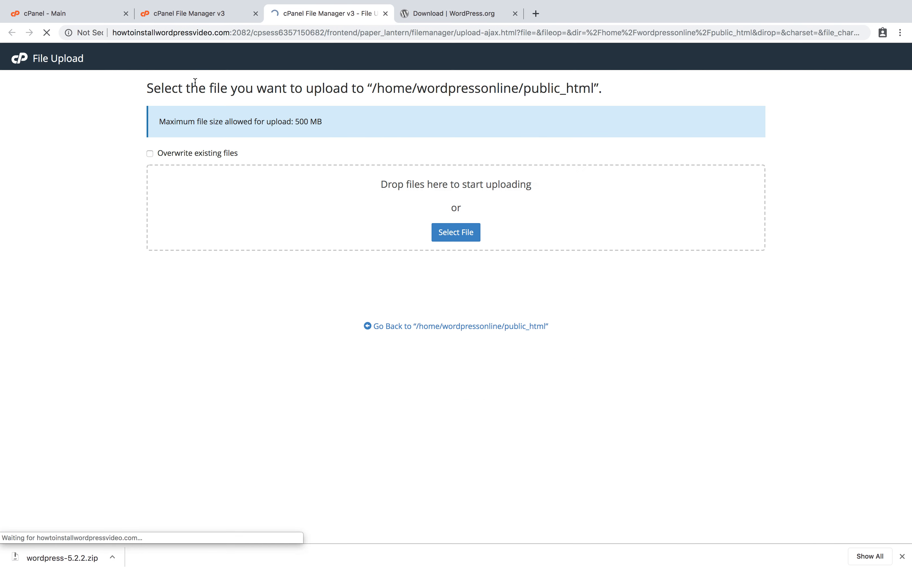
{"action": "left_click_drag", "start_coordinate": [60, 558], "coordinate": [384, 210]}
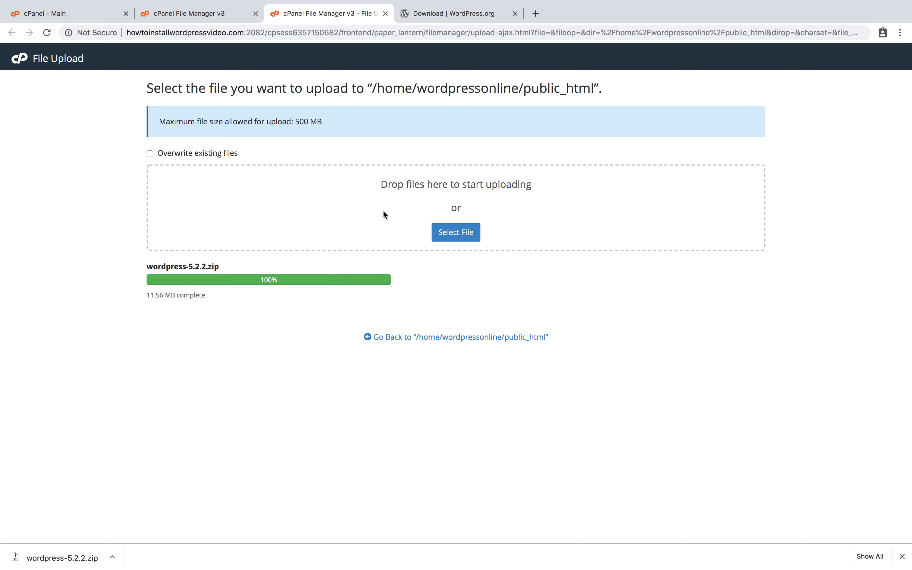
{"action": "left_click", "coordinate": [400, 338]}
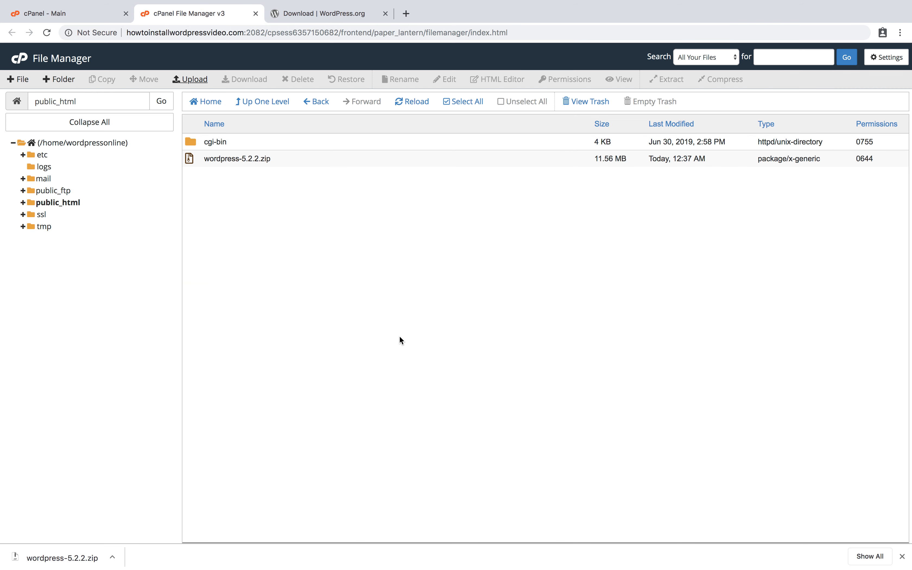
Extract the selected wordpress-5.2.2.zip into /public_html.
{"action": "left_click", "coordinate": [247, 157]}
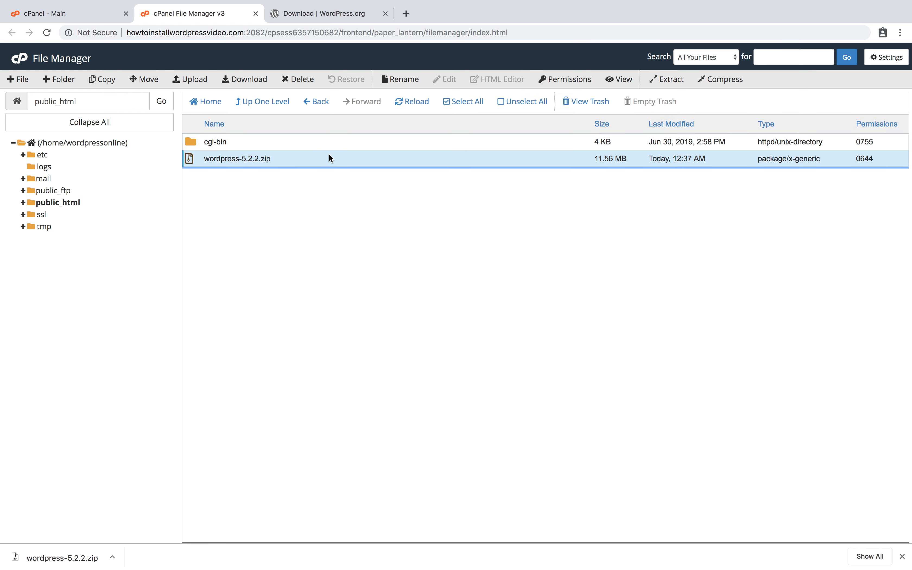
{"action": "right_click", "coordinate": [312, 167]}
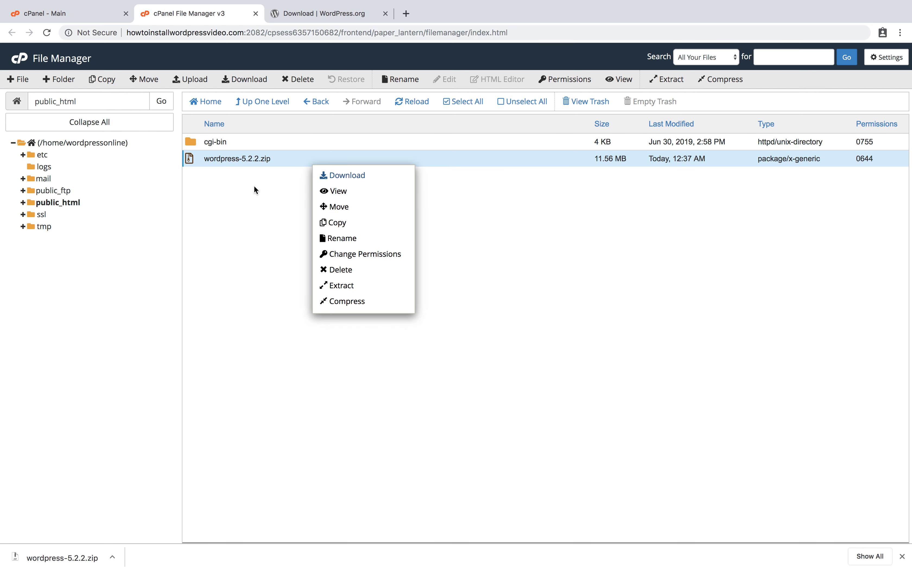
{"action": "left_click", "coordinate": [241, 211]}
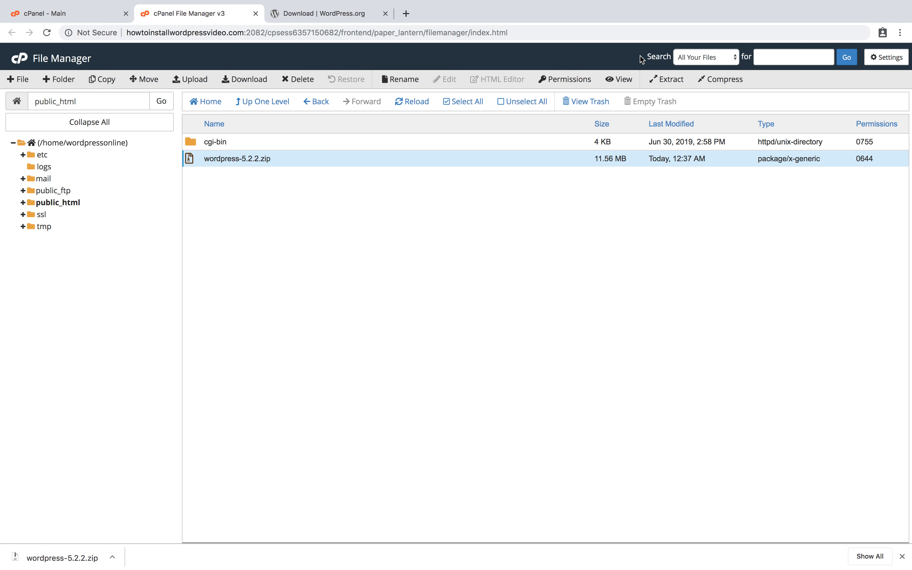
{"action": "left_click", "coordinate": [662, 82]}
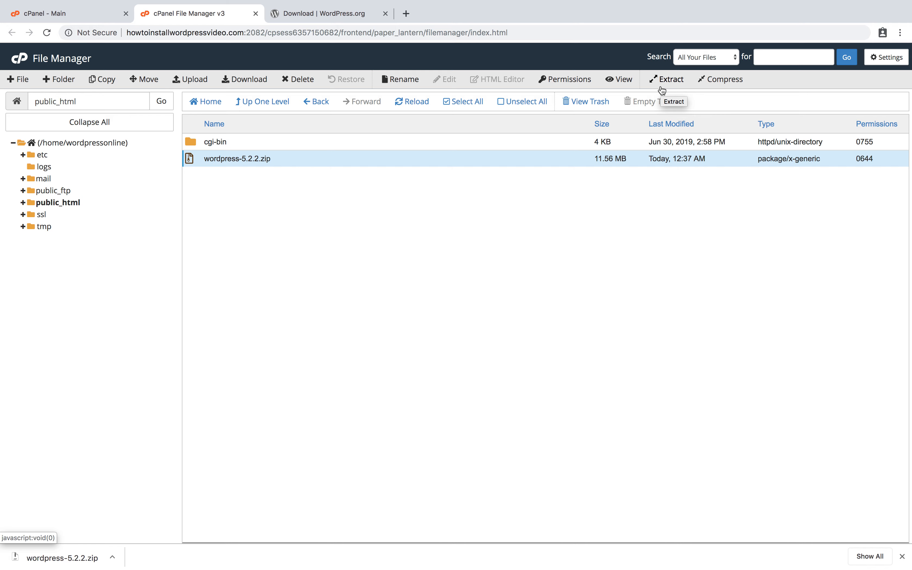
{"action": "left_click", "coordinate": [664, 79]}
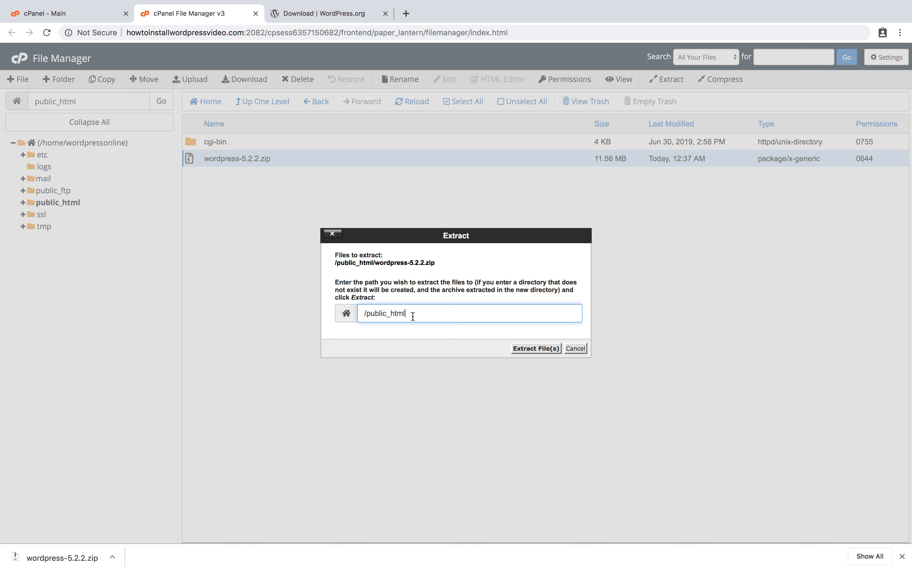
{"action": "left_click", "coordinate": [529, 343]}
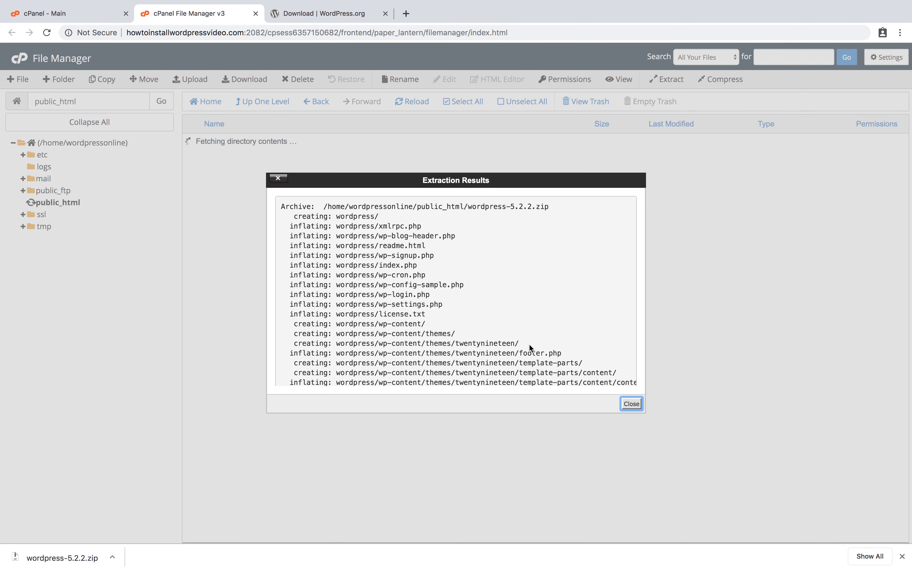
{"action": "scroll", "coordinate": [529, 343], "scroll_direction": "down", "scroll_amount": 20}
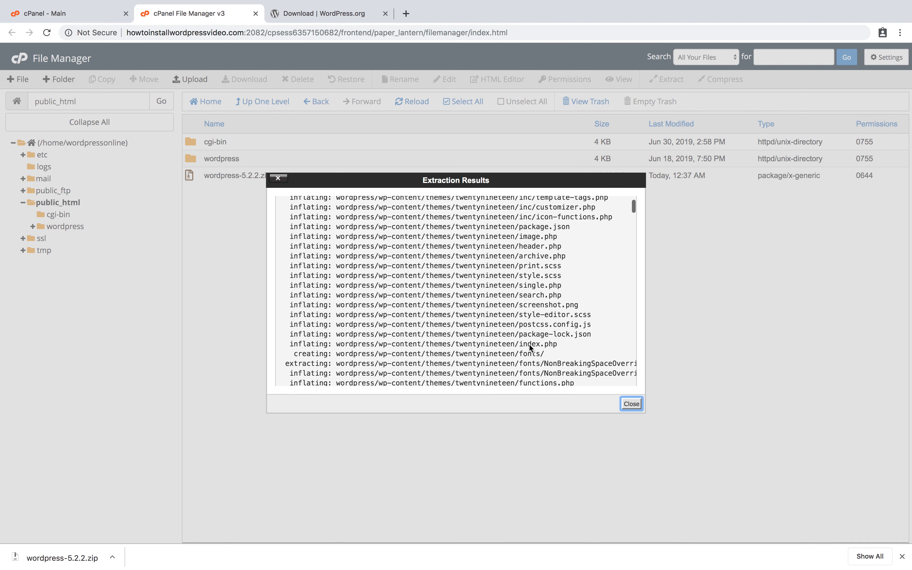
Dismiss the Extraction Results dialog.
{"action": "left_click", "coordinate": [627, 404]}
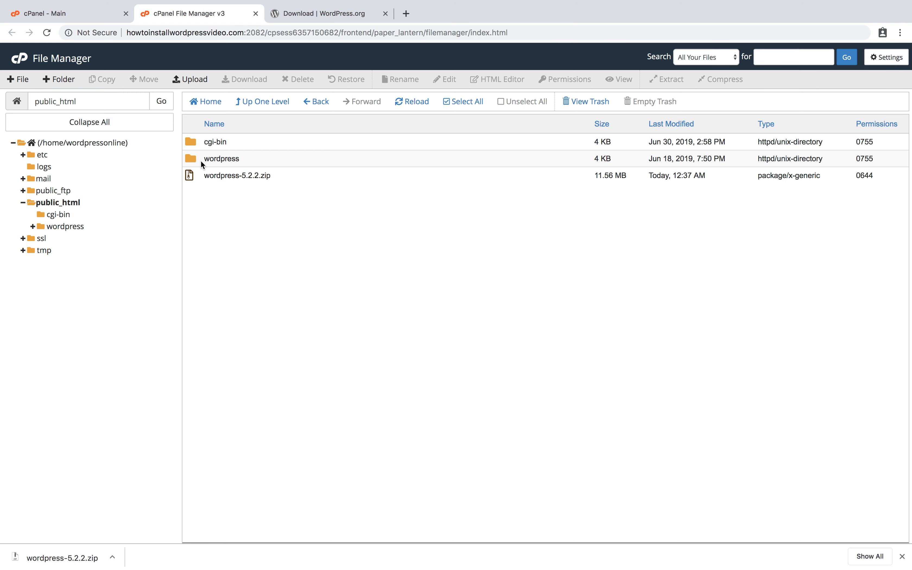
Select every file inside the wordpress folder and move them to /public_html.
{"action": "double_click", "coordinate": [201, 160]}
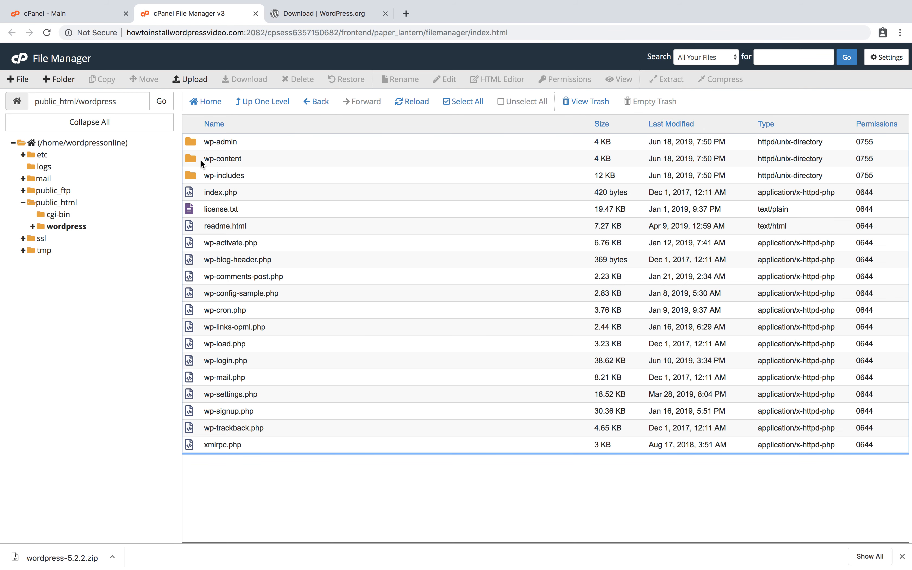
{"action": "left_click", "coordinate": [200, 145]}
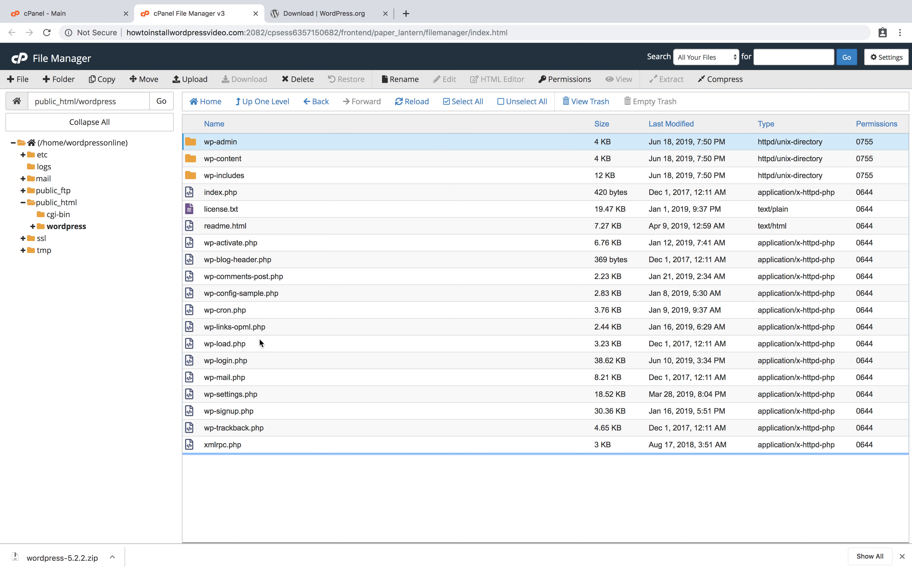
{"action": "left_click_drag", "start_coordinate": [235, 443], "coordinate": [192, 128]}
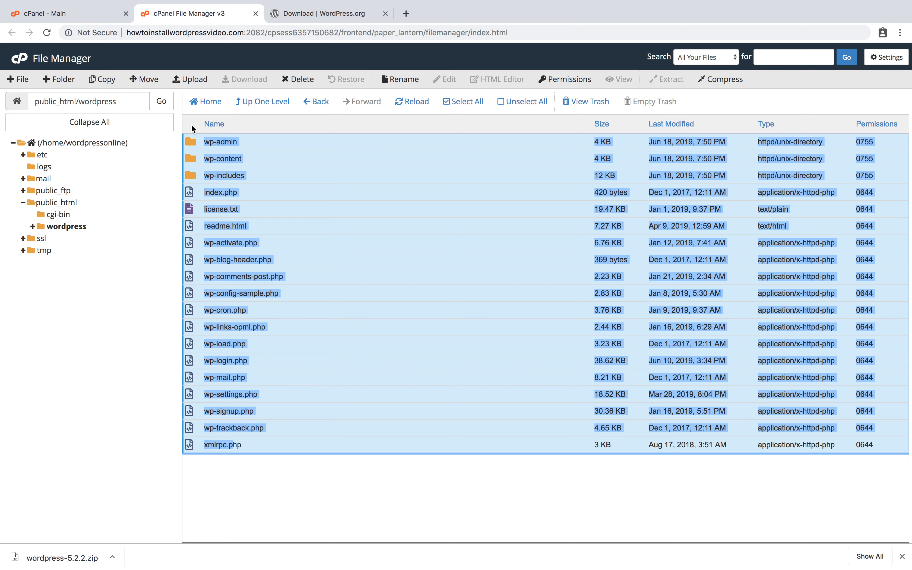
{"action": "left_click", "coordinate": [146, 81]}
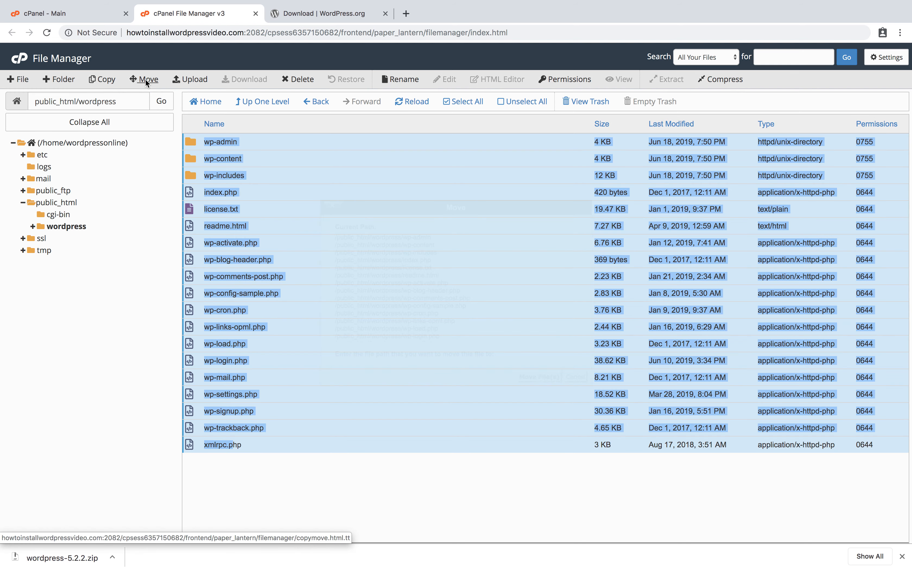
{"action": "left_click_drag", "start_coordinate": [407, 342], "coordinate": [483, 343]}
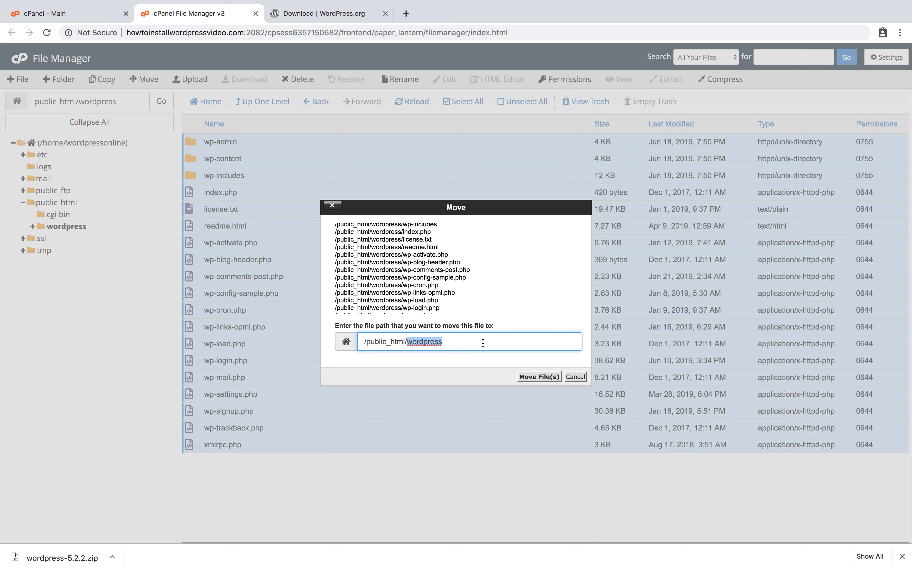
{"action": "key", "text": "BackSpace"}
{"action": "key", "text": "BackSpace"}
{"action": "left_click", "coordinate": [546, 377]}
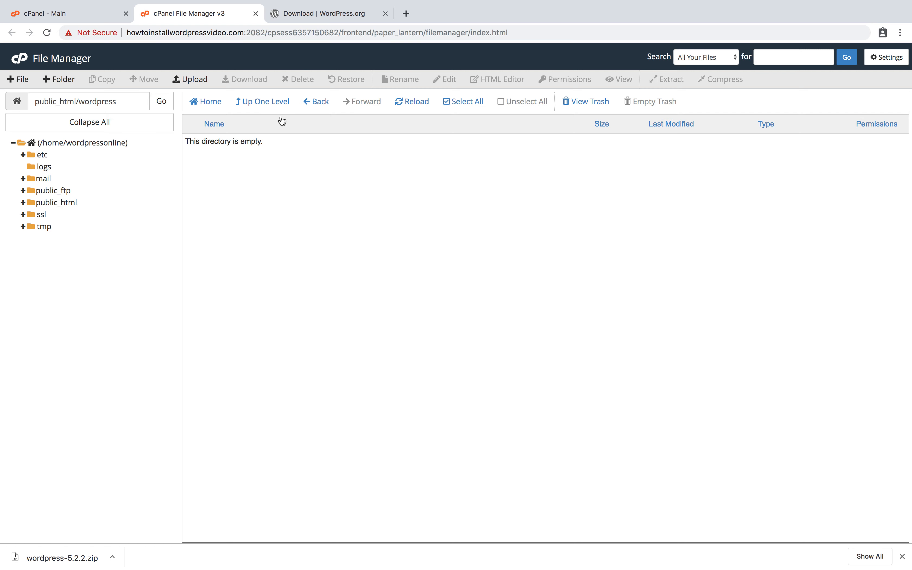
Delete the empty wordpress folder from public_html, skipping the trash.
{"action": "left_click", "coordinate": [55, 204]}
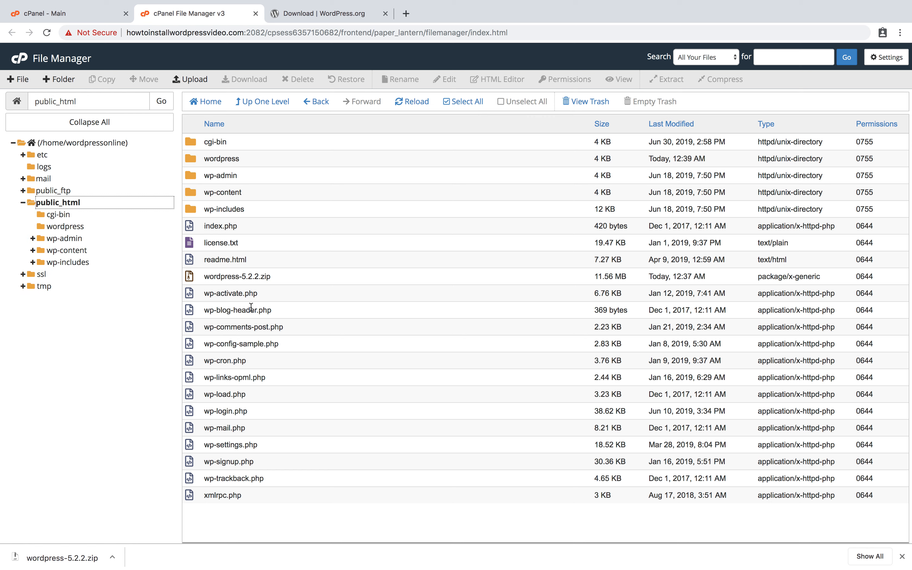
{"action": "left_click", "coordinate": [191, 161]}
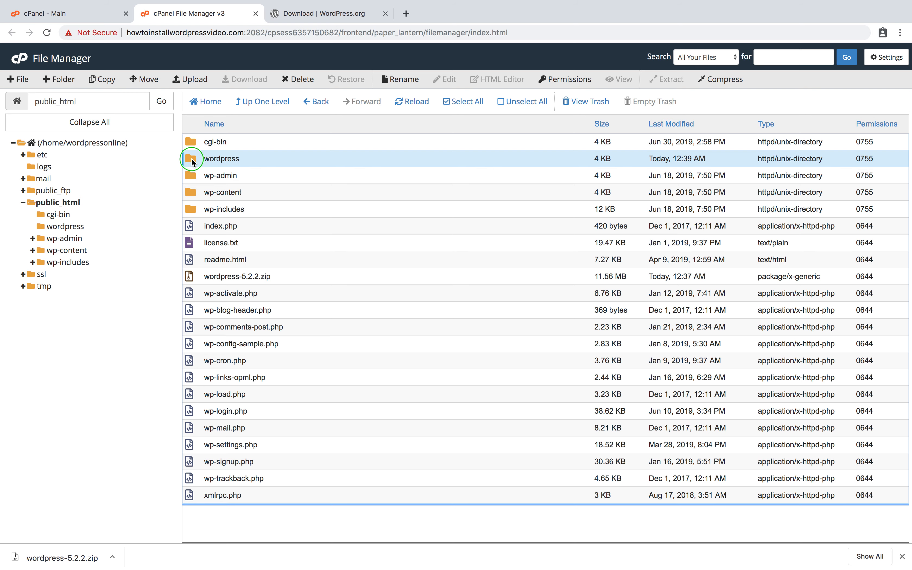
{"action": "right_click", "coordinate": [192, 159]}
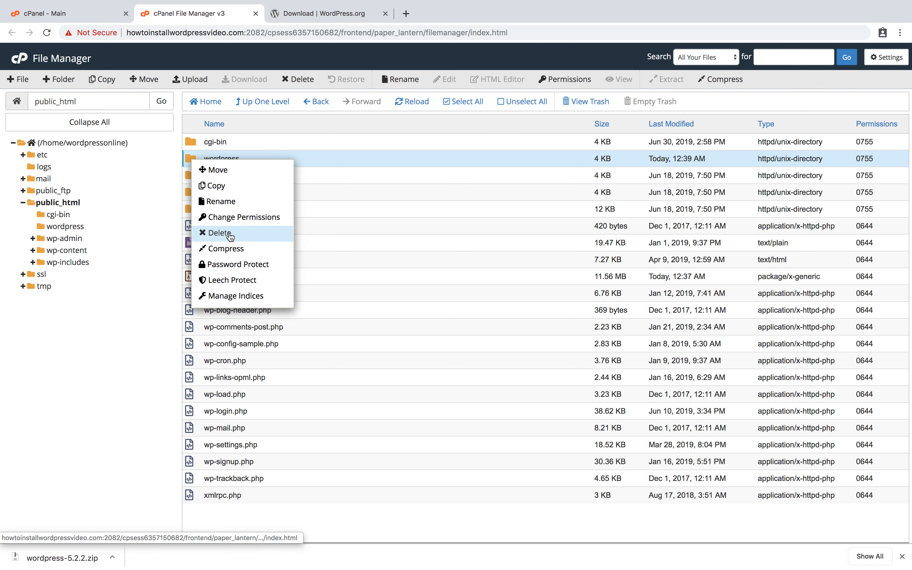
{"action": "left_click", "coordinate": [219, 232]}
{"action": "left_click", "coordinate": [471, 297]}
{"action": "left_click", "coordinate": [539, 329]}
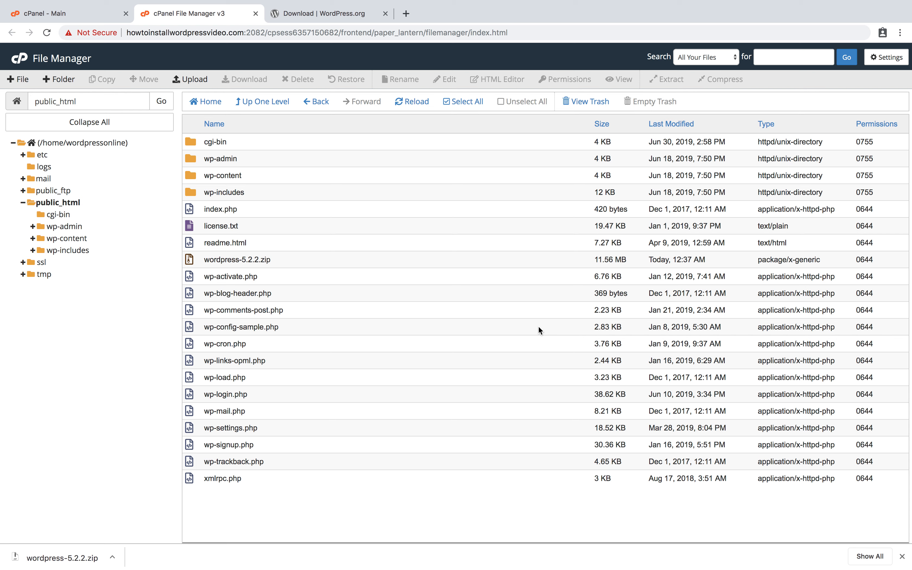
In PHP Selector, update the PHP version to PHP Stable (5.6), then go home.
{"action": "left_click", "coordinate": [75, 18]}
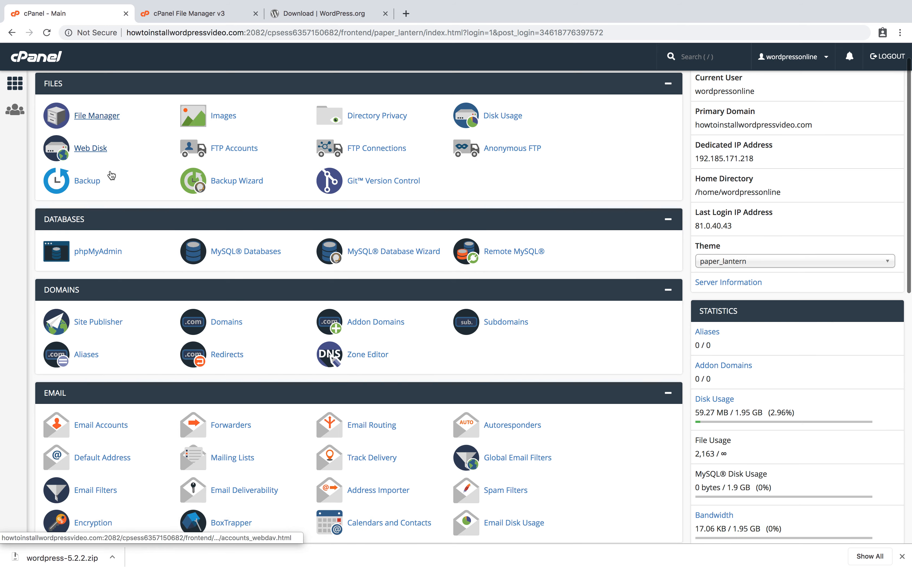
{"action": "scroll", "coordinate": [112, 175], "scroll_direction": "down", "scroll_amount": 6}
{"action": "scroll", "coordinate": [111, 175], "scroll_direction": "down", "scroll_amount": 5}
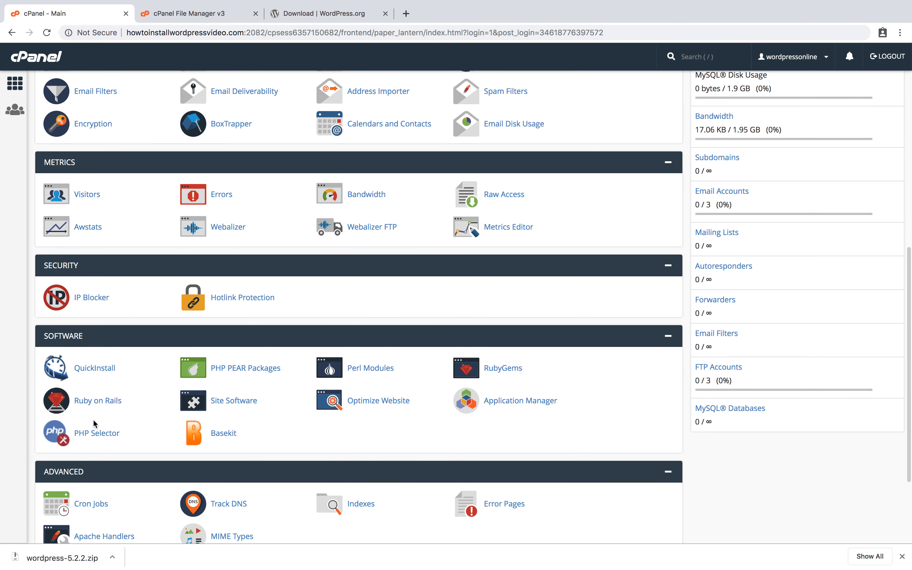
{"action": "left_click", "coordinate": [96, 434]}
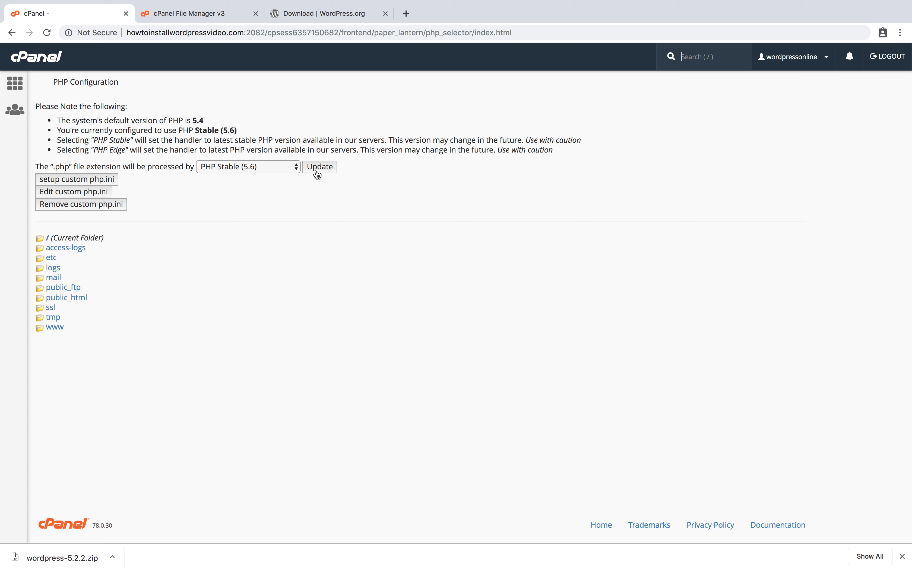
{"action": "left_click", "coordinate": [329, 170]}
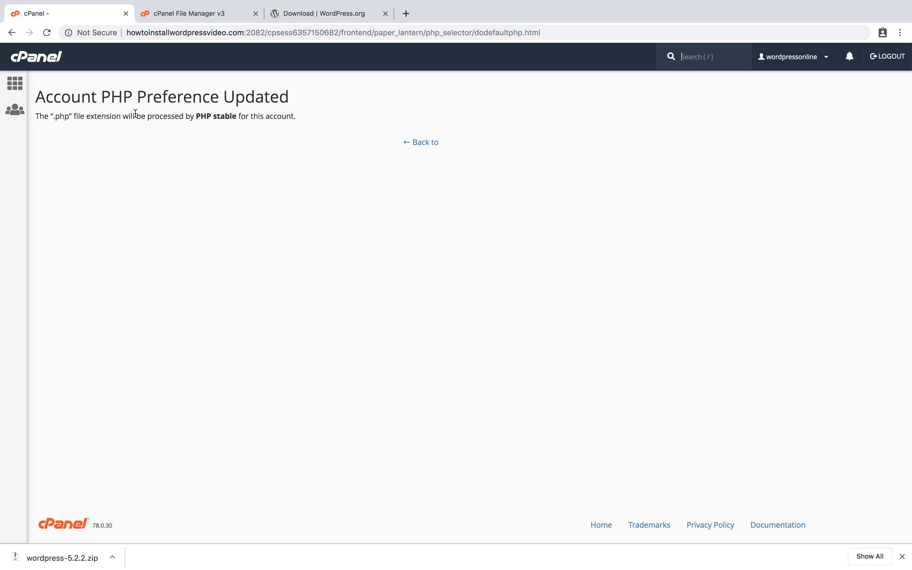
{"action": "left_click", "coordinate": [17, 85]}
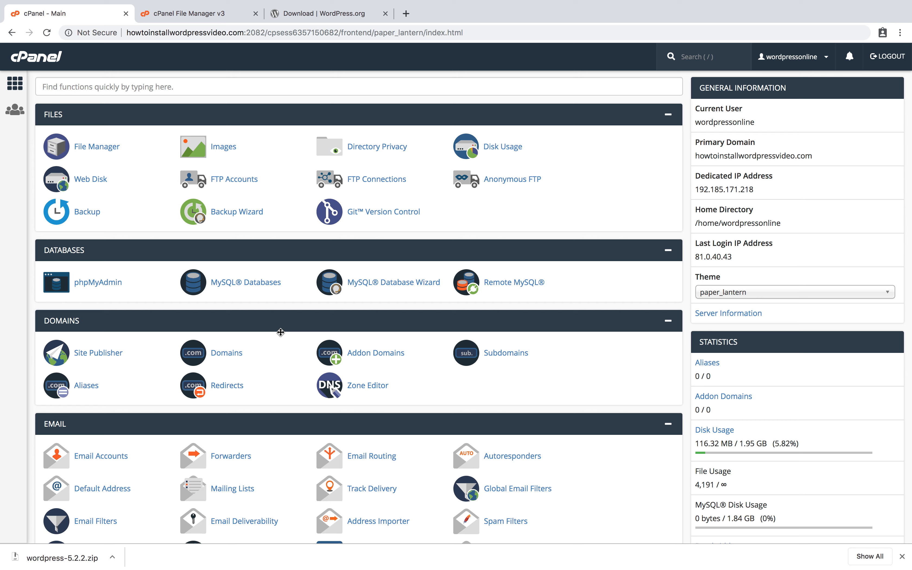
Open the MySQL Database Wizard, then select the address bar on the WordPress.org download tab.
{"action": "left_click", "coordinate": [388, 288]}
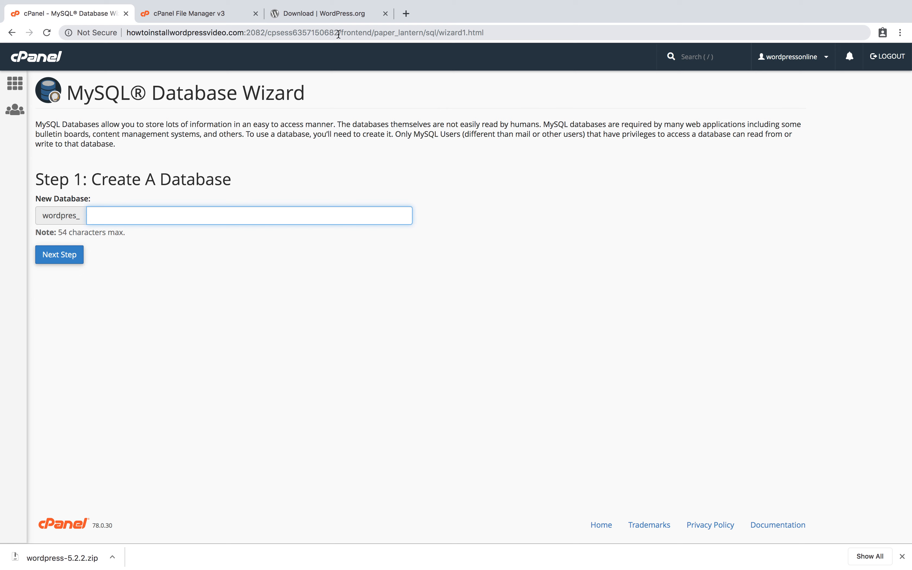
{"action": "left_click", "coordinate": [341, 15]}
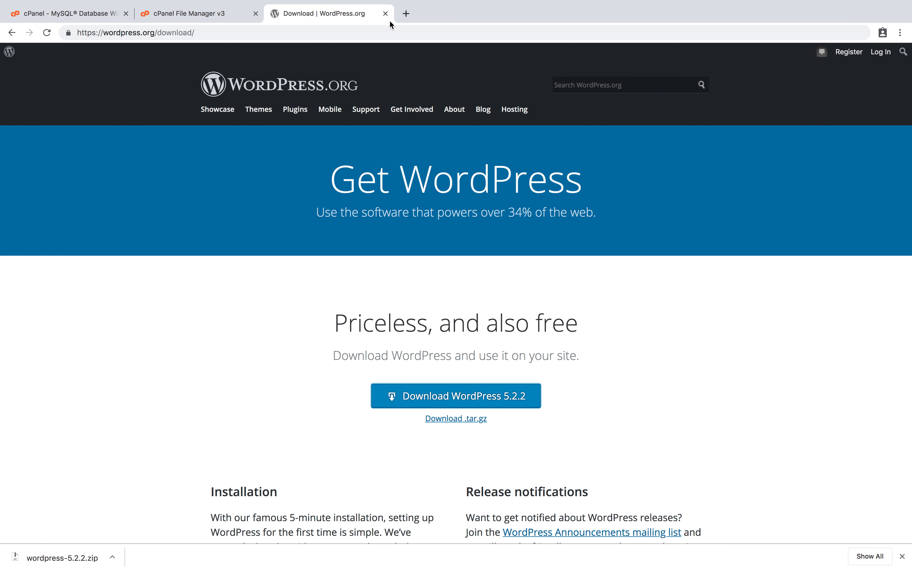
{"action": "left_click", "coordinate": [385, 31]}
Load howtoinstallwordpressvideo.com to bring up the WordPress setup page.
{"action": "type", "text": "how"}
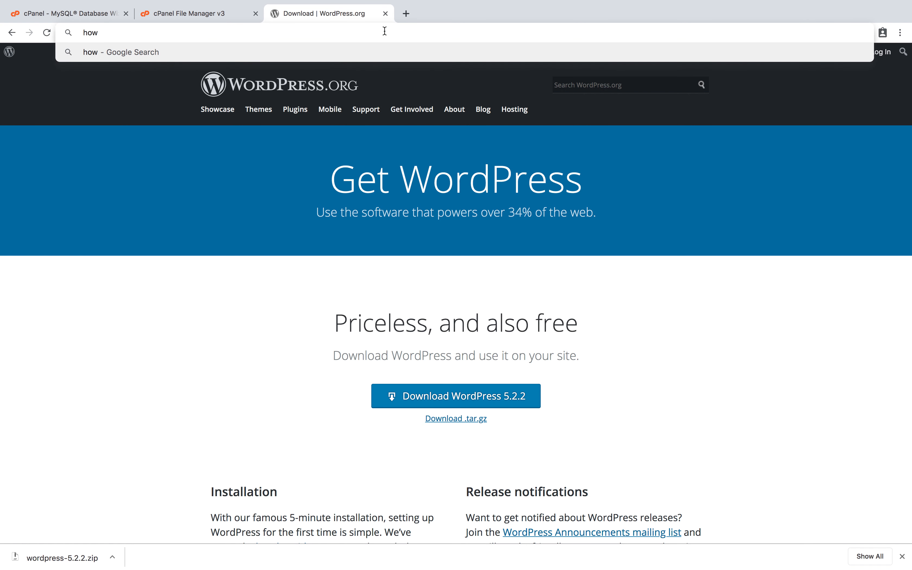
{"action": "type", "text": "toinsta"}
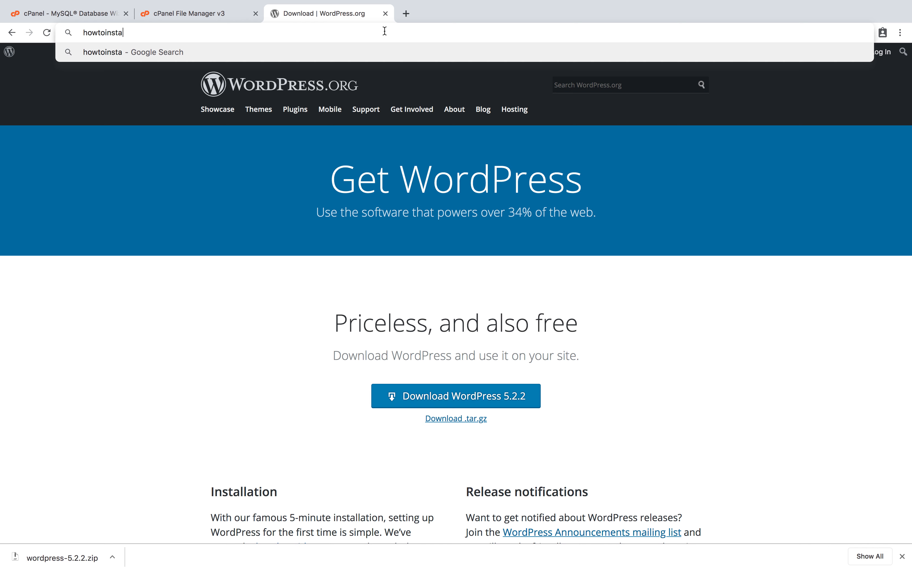
{"action": "type", "text": "llwordpres"}
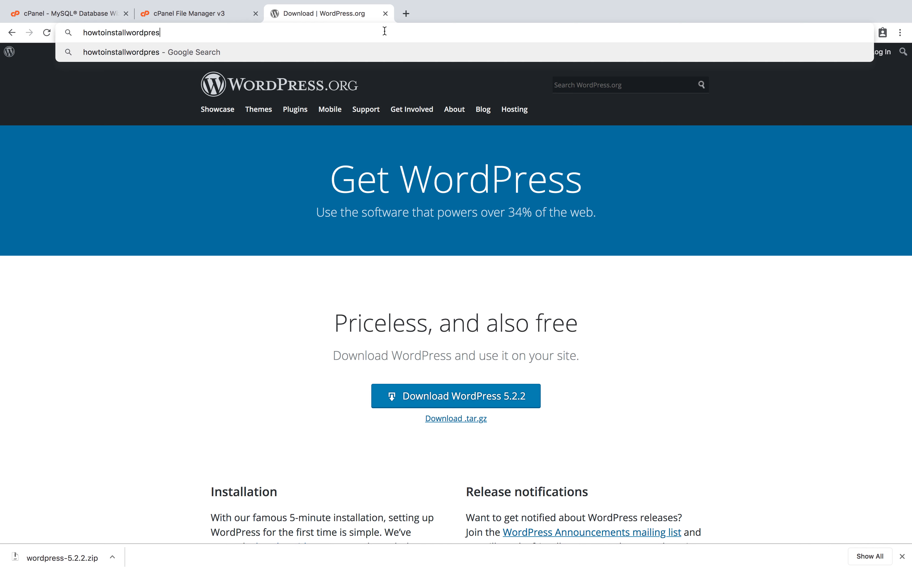
{"action": "type", "text": "svideo.com"}
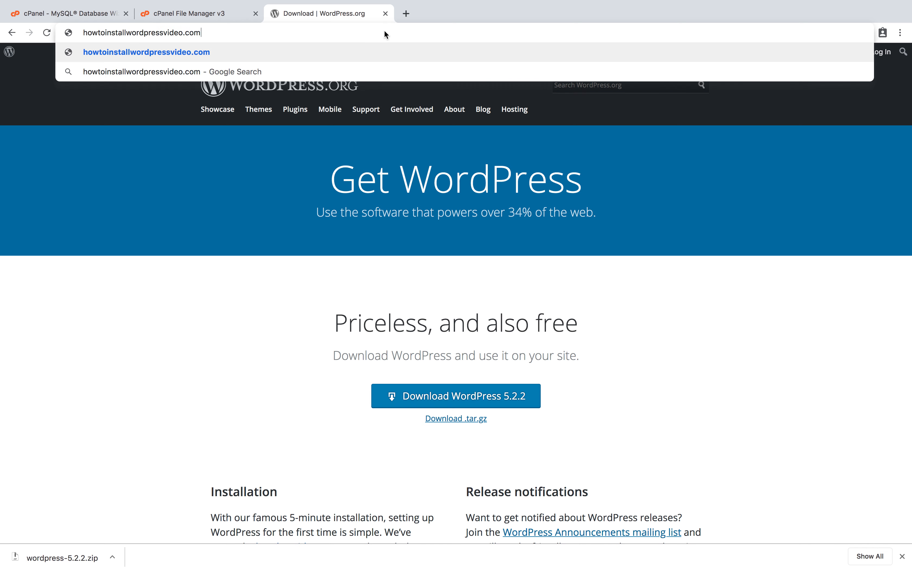
{"action": "key", "text": "Return"}
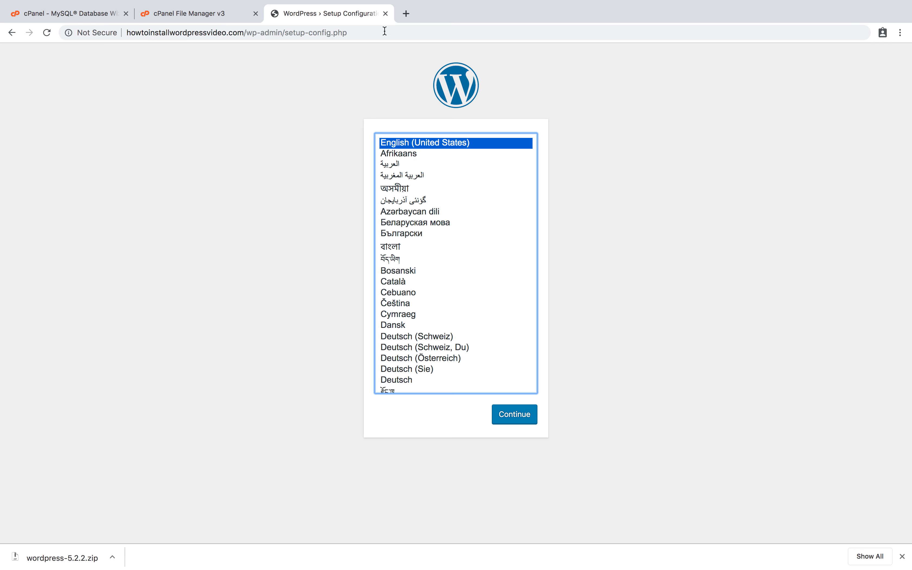
{"action": "left_click_drag", "start_coordinate": [385, 32], "coordinate": [293, 29]}
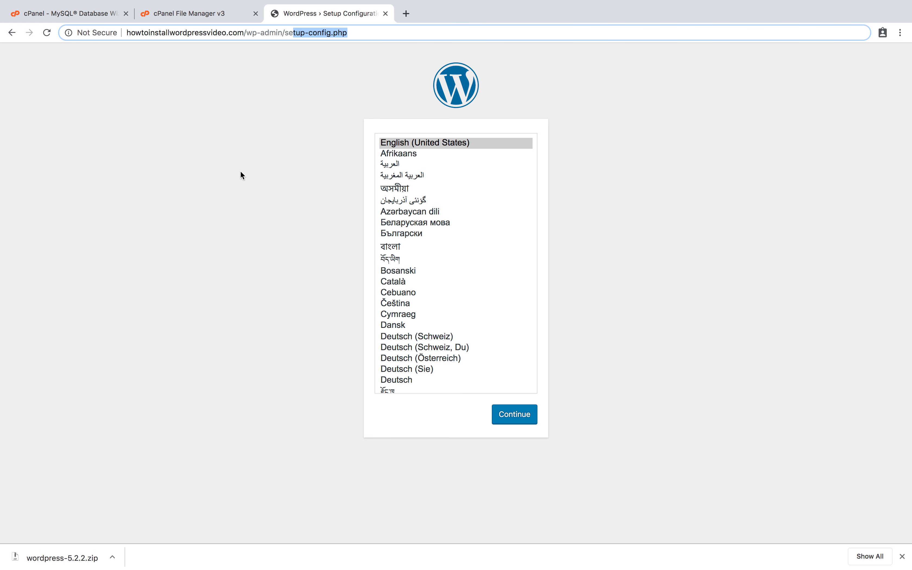
{"action": "left_click", "coordinate": [229, 185]}
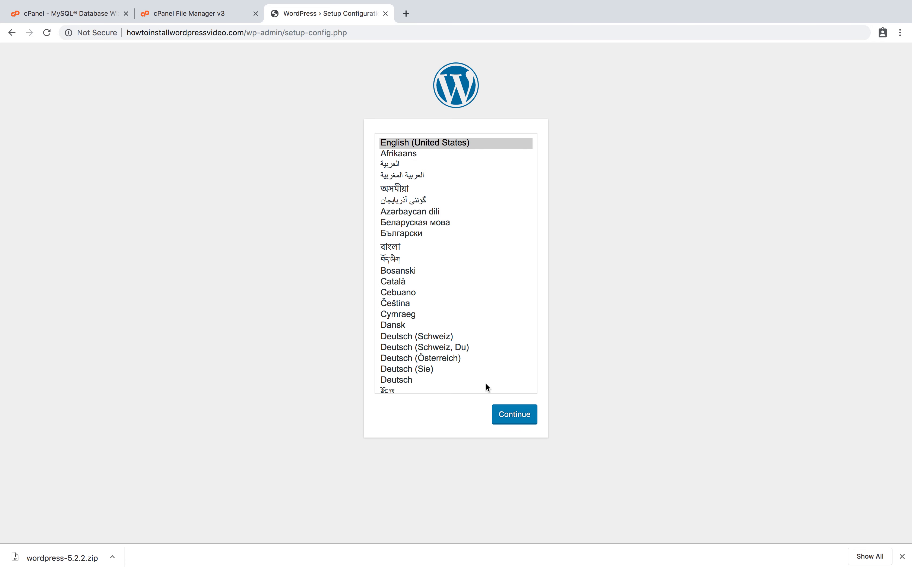
Choose English (UK) as the setup language and continue.
{"action": "left_click", "coordinate": [421, 146]}
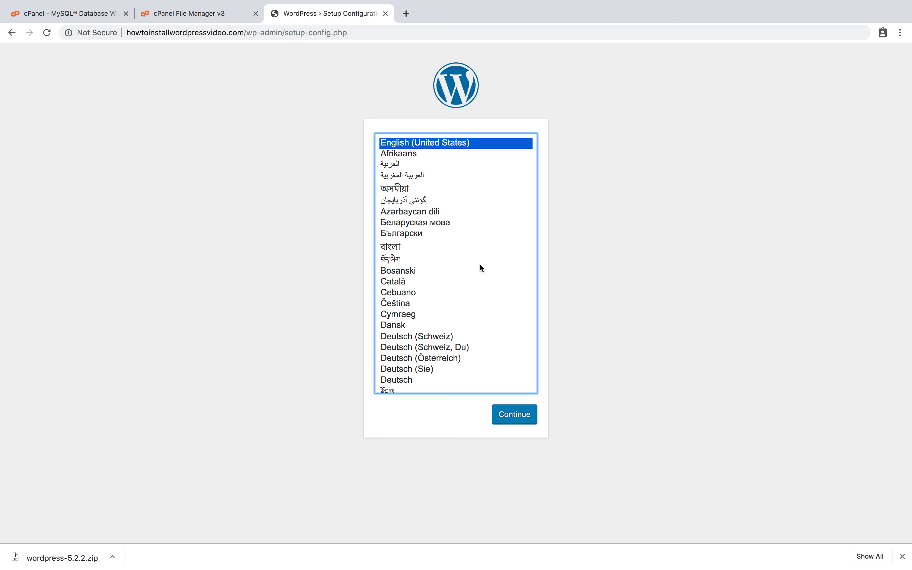
{"action": "scroll", "coordinate": [480, 268], "scroll_direction": "down", "scroll_amount": 5}
{"action": "left_click", "coordinate": [423, 290]}
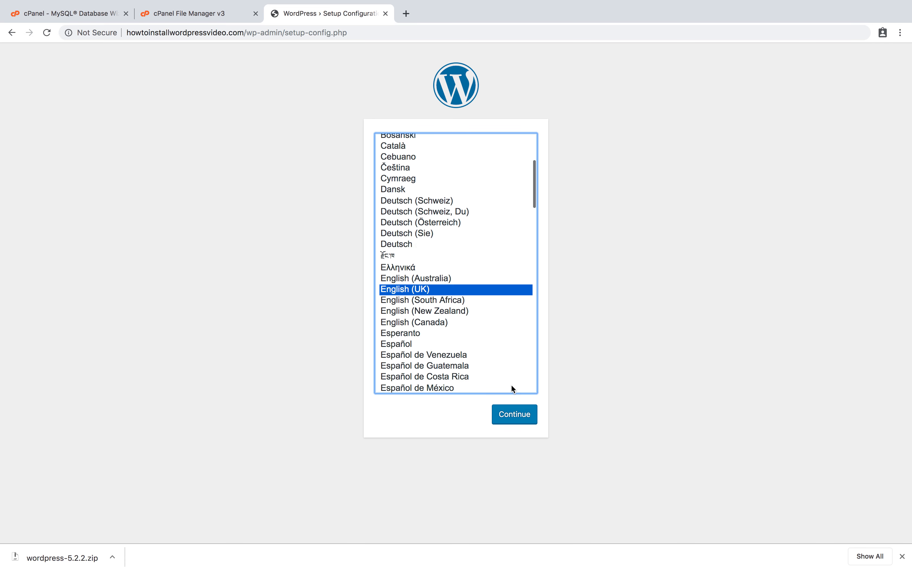
{"action": "left_click", "coordinate": [515, 415]}
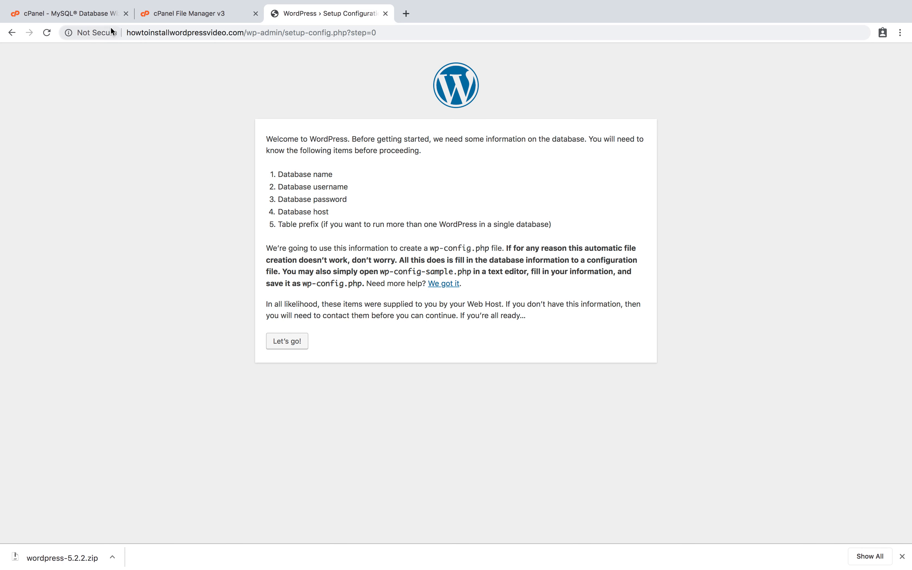
Enter 'tutorial' as the new database name in the MySQL Database Wizard.
{"action": "left_click", "coordinate": [96, 15]}
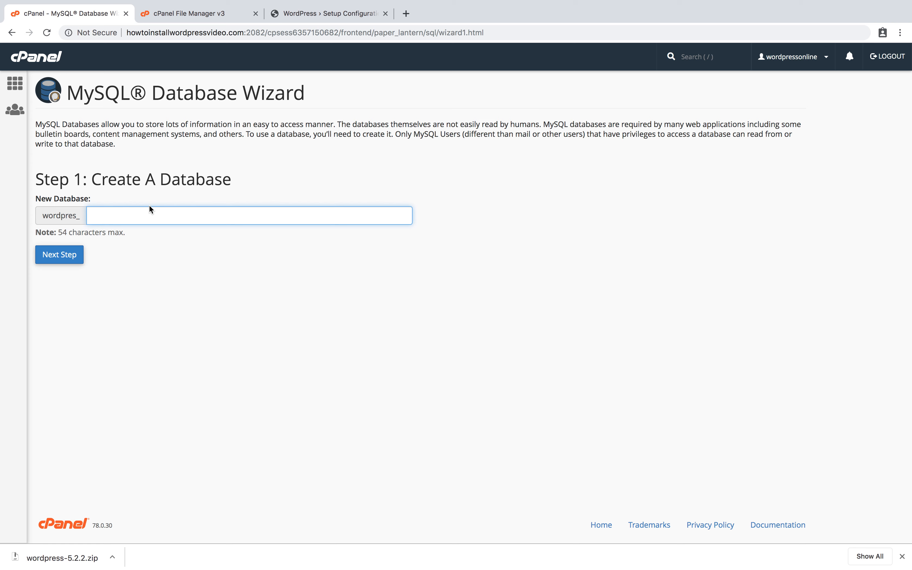
{"action": "type", "text": "test"}
{"action": "key", "text": "BackSpace"}
{"action": "key", "text": "BackSpace"}
{"action": "key", "text": "BackSpace"}
{"action": "type", "text": "utori"}
{"action": "key", "text": "BackSpace"}
{"action": "key", "text": "BackSpace"}
{"action": "type", "text": "rial"}
Create the tutorial database and enter 'tutoria' as the new database user name.
{"action": "left_click", "coordinate": [66, 263]}
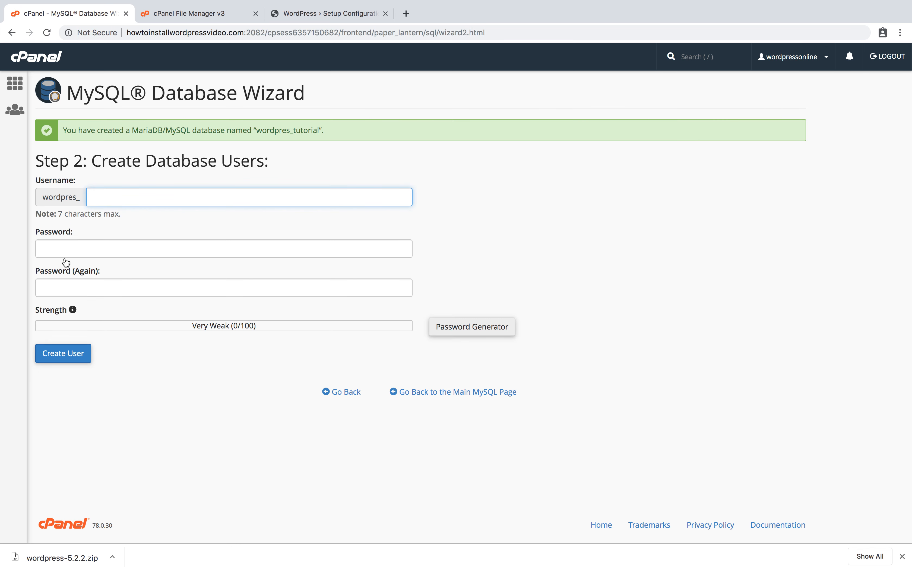
{"action": "type", "text": "tutoria"}
{"action": "left_click", "coordinate": [80, 252]}
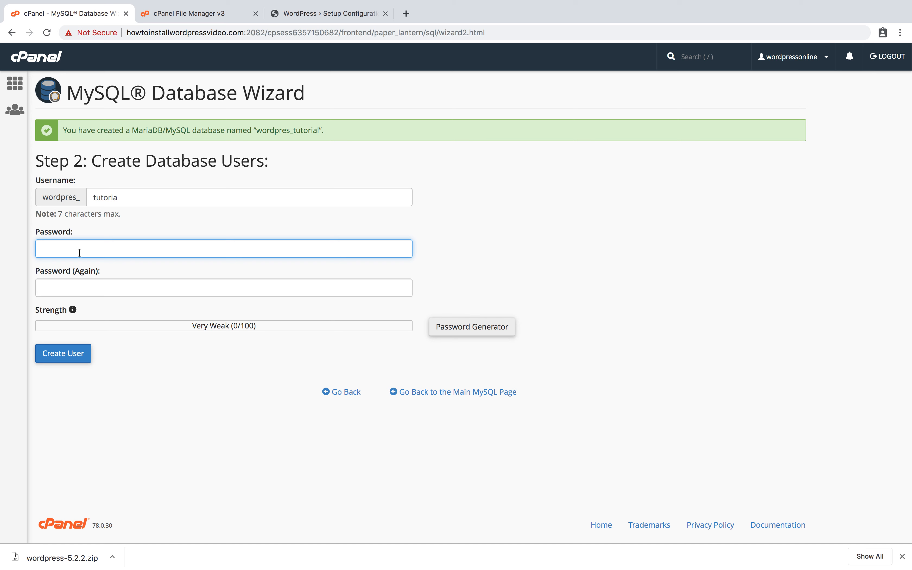
Set and confirm a 12-character password, then create the database user.
{"action": "type", "text": "•••••"}
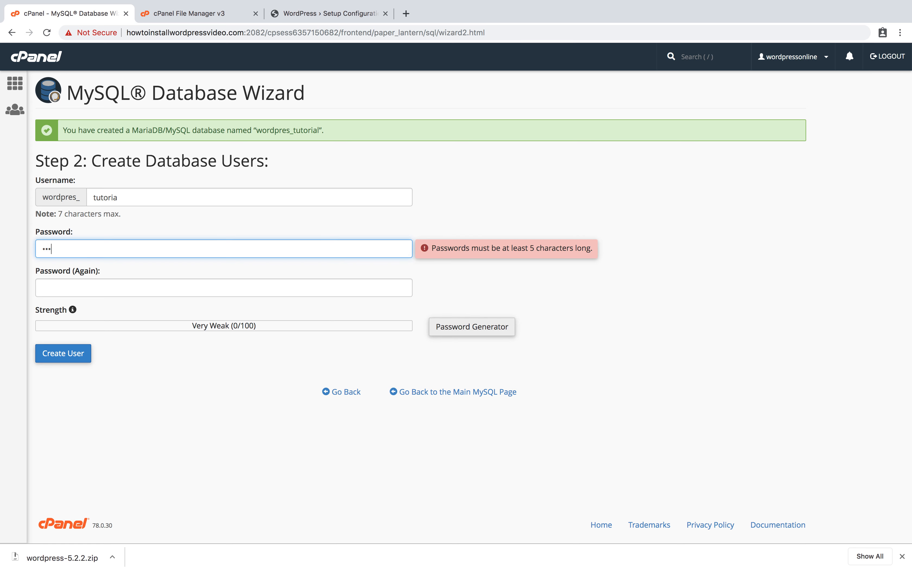
{"action": "key", "text": "BackSpace"}
{"action": "key", "text": "BackSpace"}
{"action": "key", "text": "BackSpace"}
{"action": "key", "text": "BackSpace"}
{"action": "key", "text": "BackSpace"}
{"action": "type", "text": "••••••••••••"}
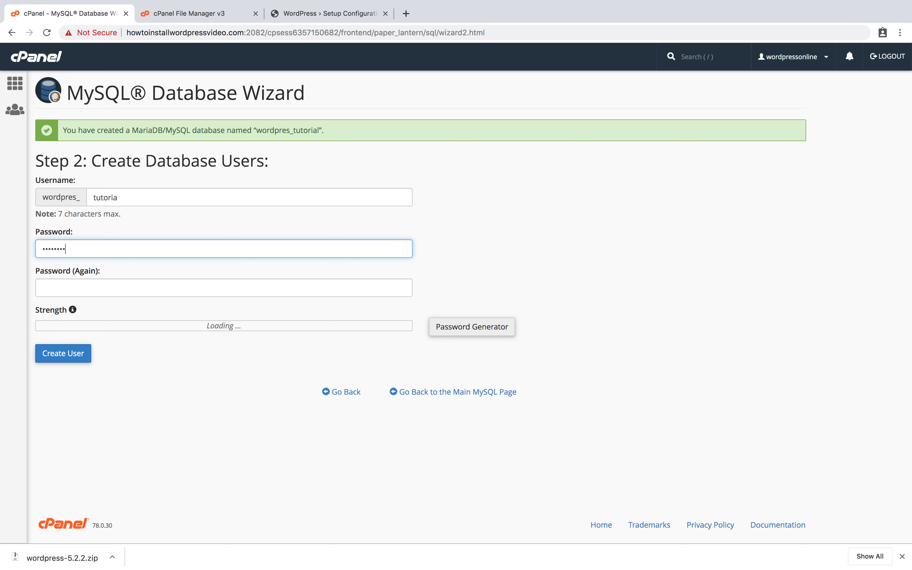
{"action": "key", "text": "Tab"}
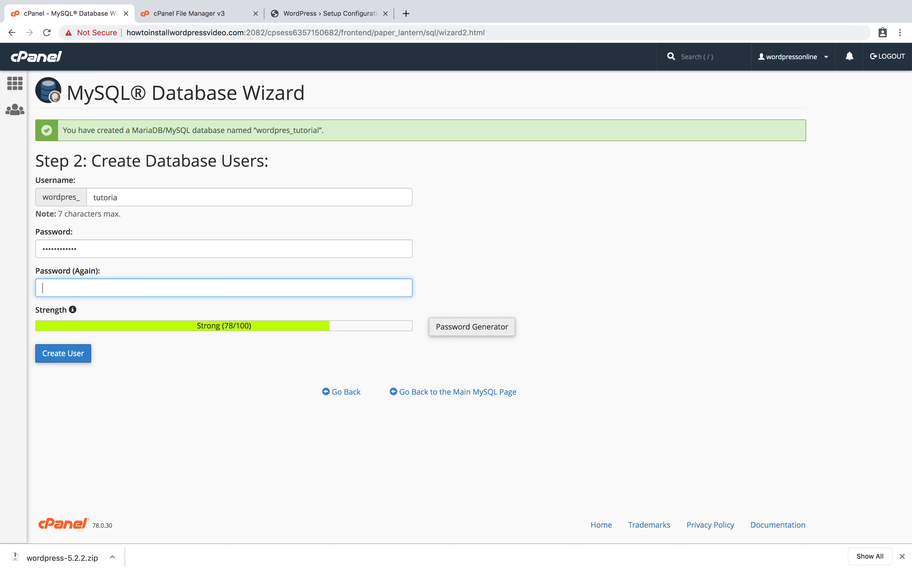
{"action": "type", "text": "••••••••"}
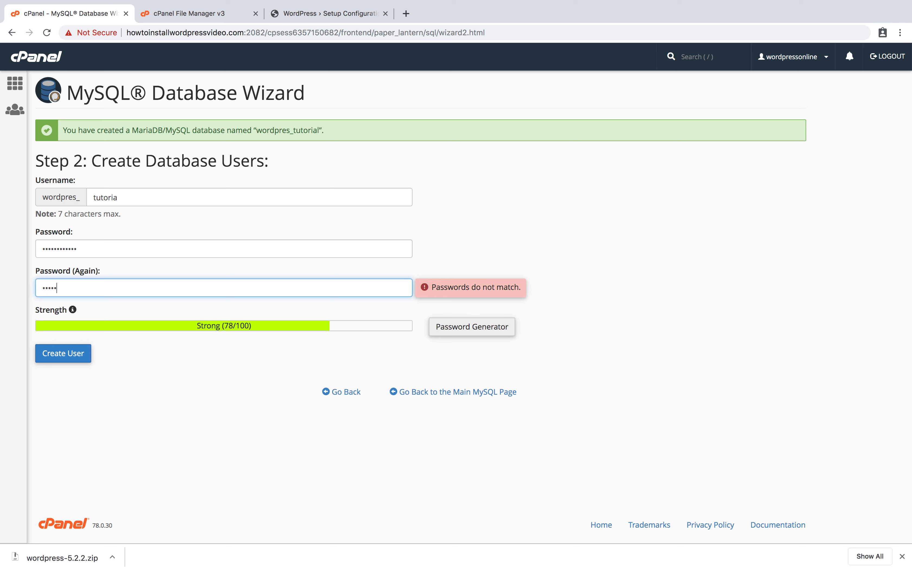
{"action": "type", "text": "••••"}
{"action": "left_click", "coordinate": [75, 353]}
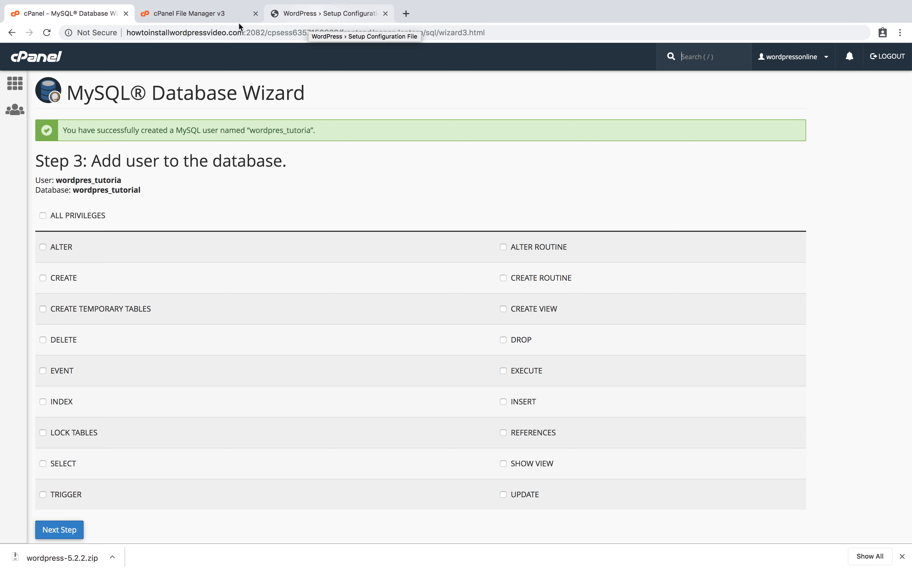
{"action": "left_click", "coordinate": [349, 15]}
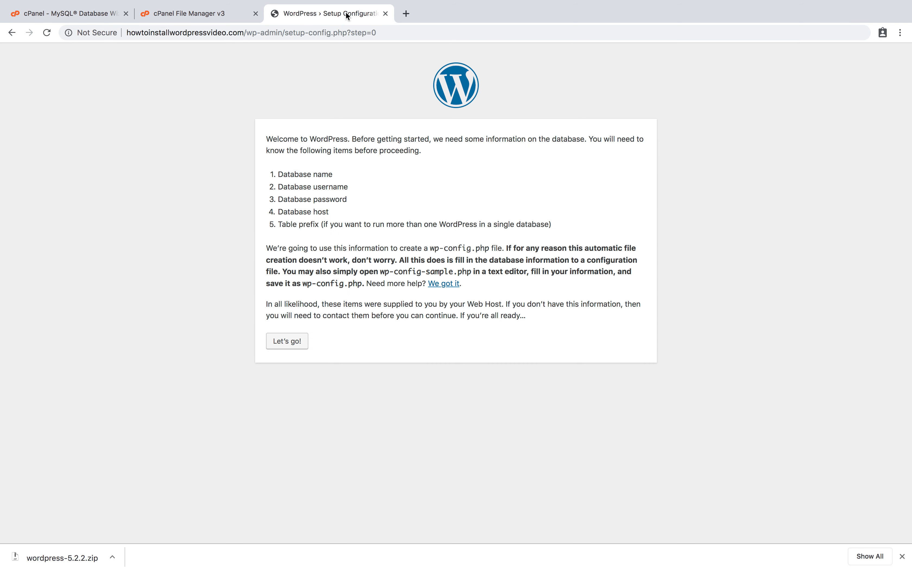
Paste the database name wordpres_tutorial from cPanel into the Database Name field.
{"action": "left_click", "coordinate": [299, 345]}
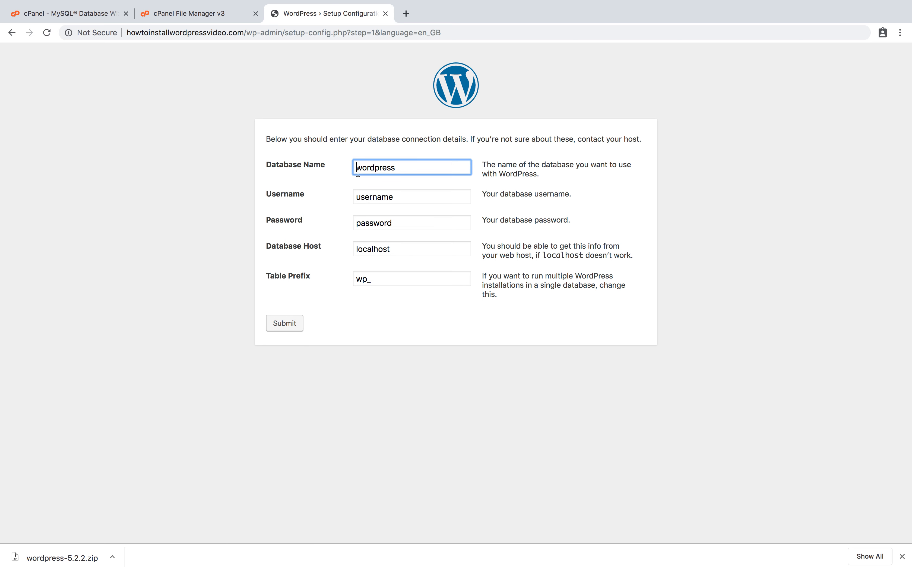
{"action": "left_click", "coordinate": [80, 16]}
{"action": "left_click_drag", "start_coordinate": [142, 193], "coordinate": [74, 191]}
{"action": "key", "text": "super+c"}
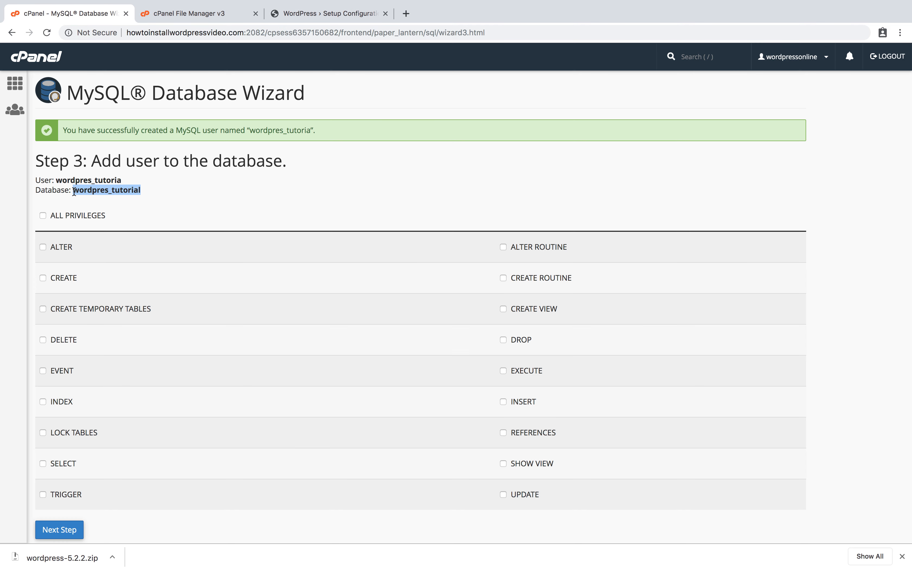
{"action": "left_click", "coordinate": [287, 12]}
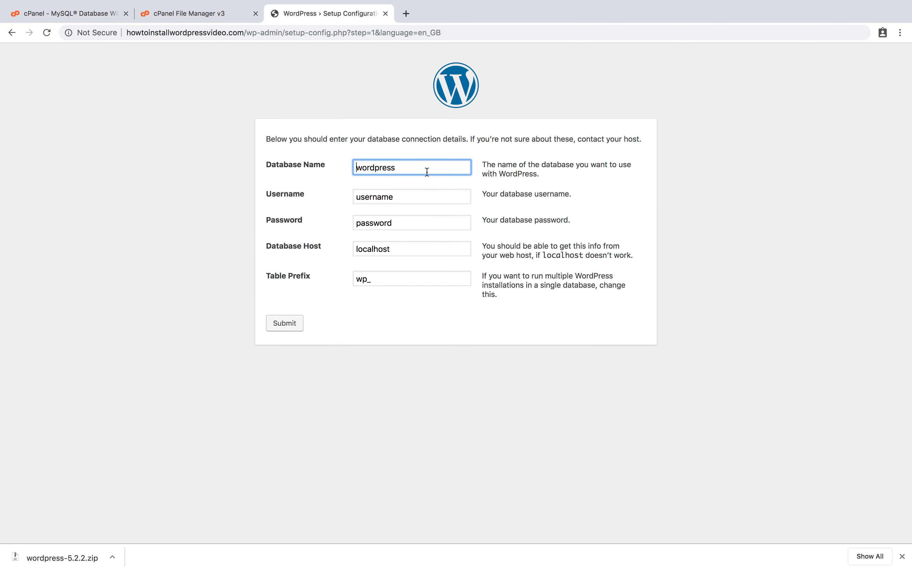
{"action": "double_click", "coordinate": [424, 164]}
{"action": "key", "text": "super+v"}
Copy the cPanel database user name into the Username field, trimming the trailing space.
{"action": "left_click", "coordinate": [88, 14]}
{"action": "left_click_drag", "start_coordinate": [125, 180], "coordinate": [56, 181]}
{"action": "key", "text": "super+c"}
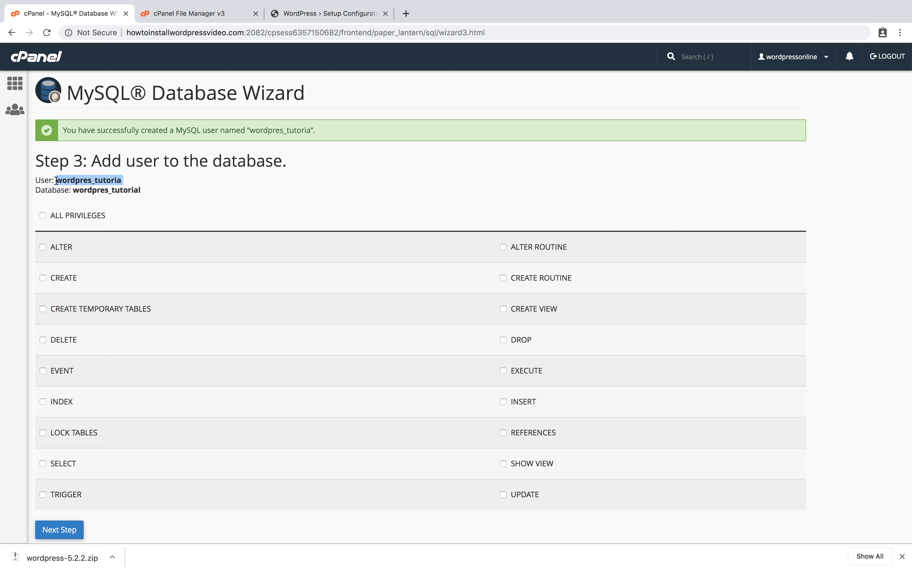
{"action": "left_click", "coordinate": [348, 12]}
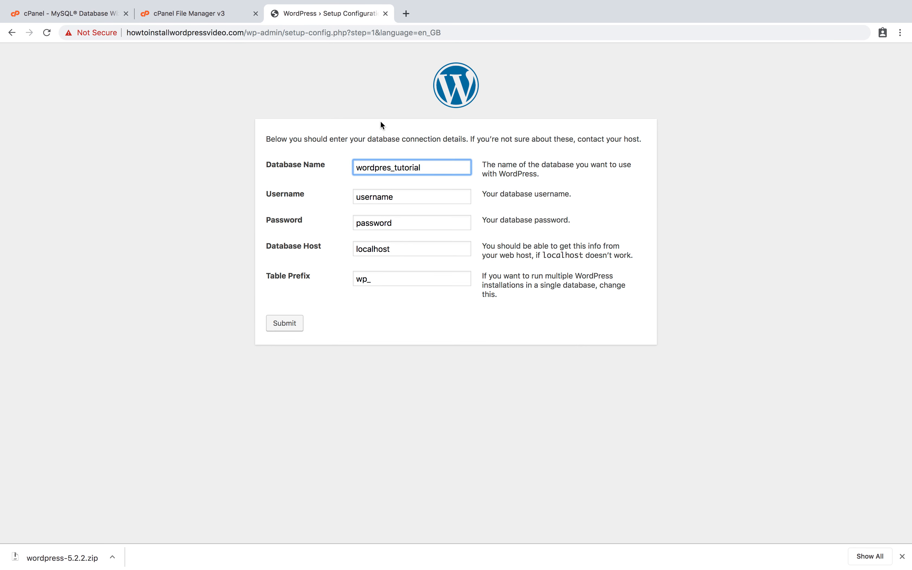
{"action": "double_click", "coordinate": [403, 195]}
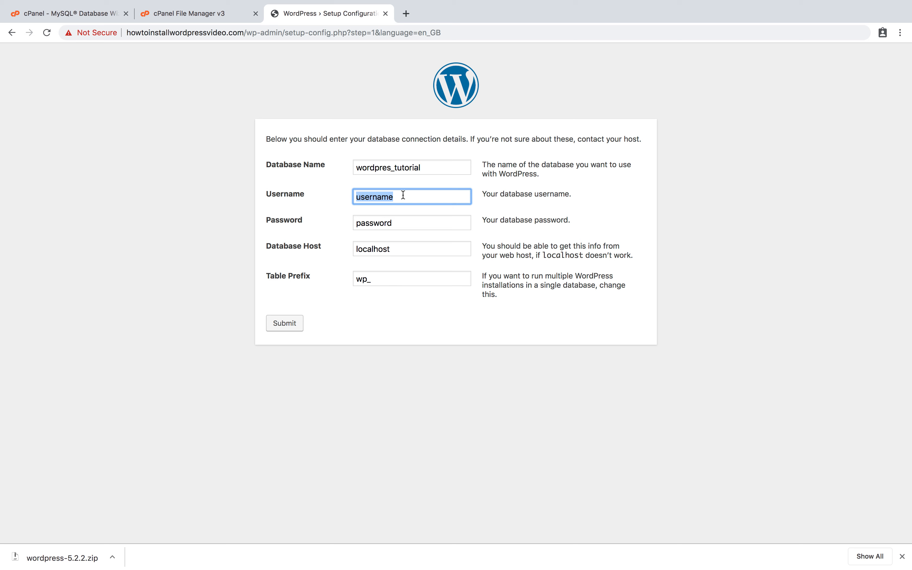
{"action": "key", "text": "super+v"}
{"action": "key", "text": "BackSpace"}
Replace the placeholder password with the database user's password.
{"action": "left_click", "coordinate": [457, 161]}
{"action": "double_click", "coordinate": [412, 220]}
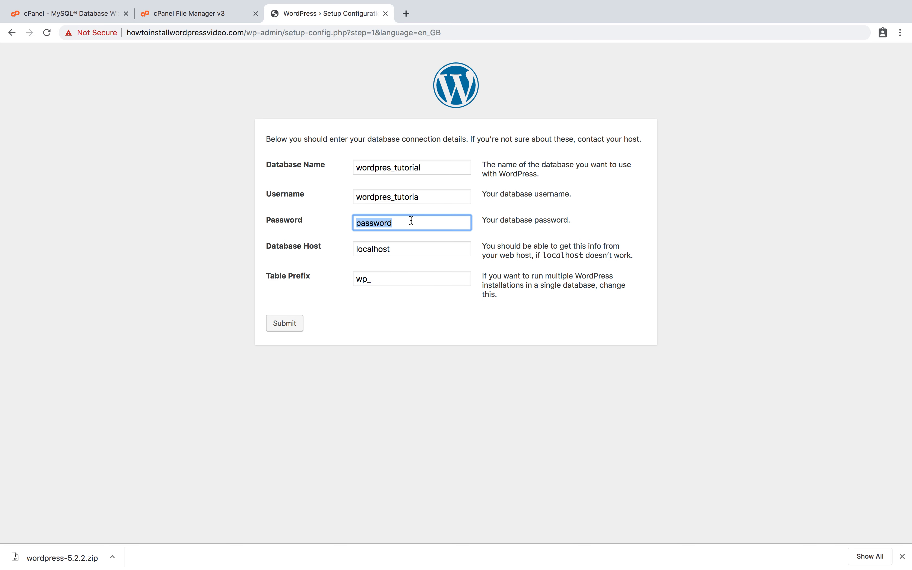
{"action": "left_click", "coordinate": [81, 15]}
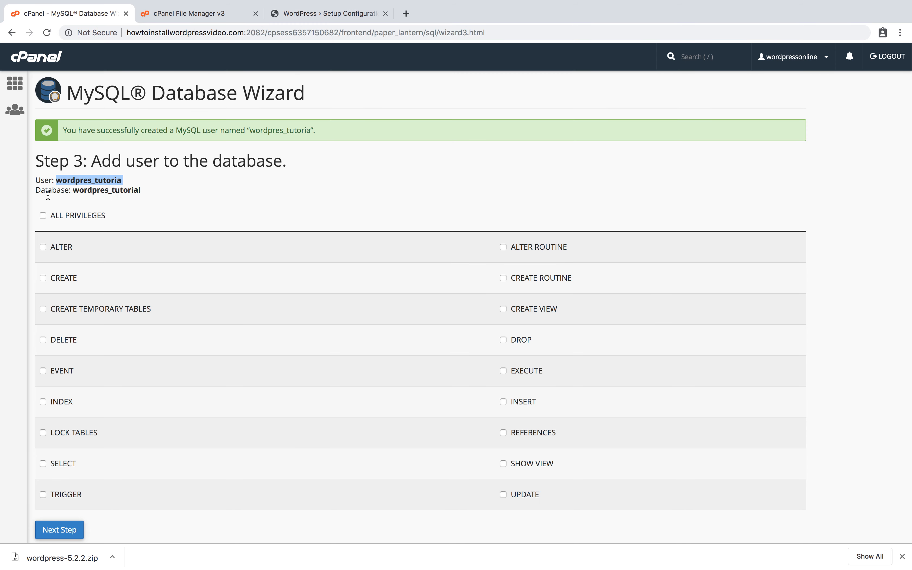
Grant the user ALL PRIVILEGES on wordpres_tutorial, then return to the WordPress form.
{"action": "left_click", "coordinate": [44, 216]}
{"action": "scroll", "coordinate": [44, 218], "scroll_direction": "down", "scroll_amount": 3}
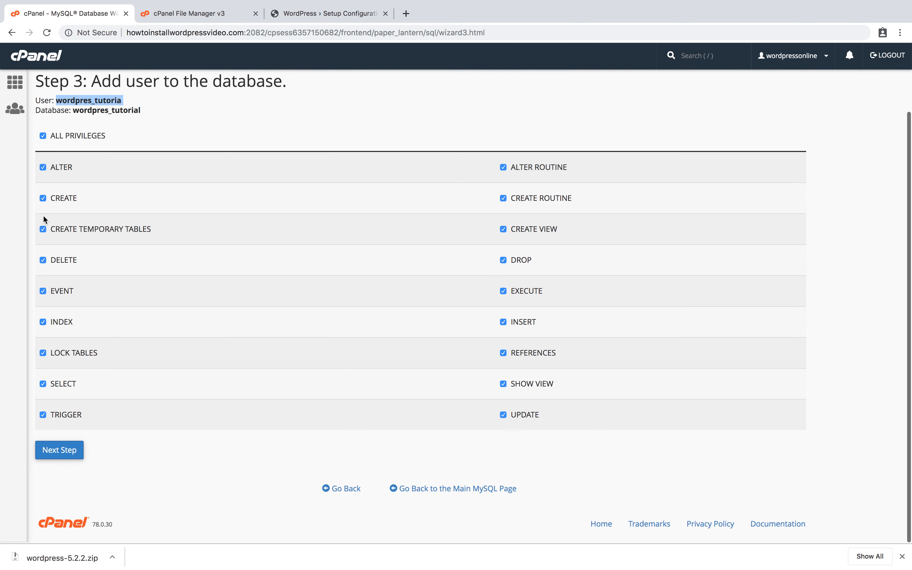
{"action": "left_click", "coordinate": [59, 451]}
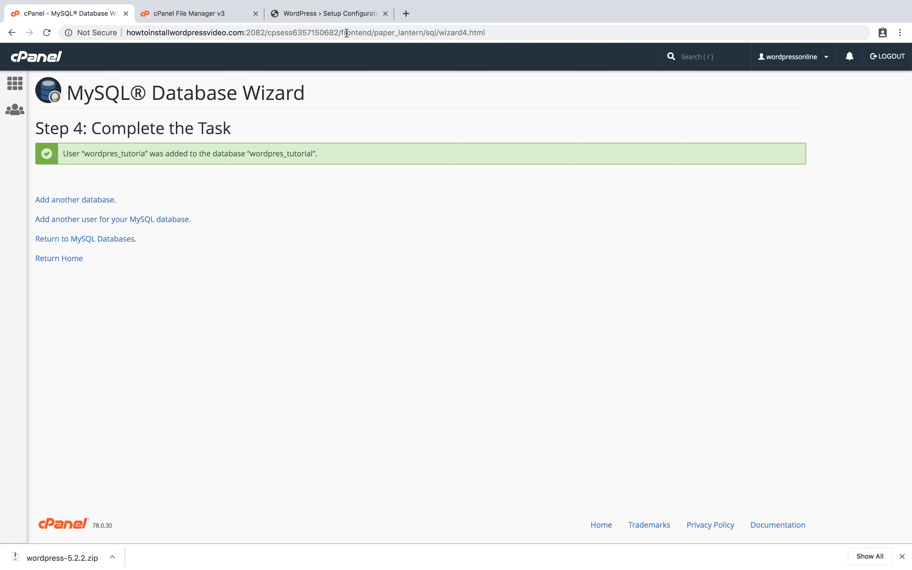
{"action": "left_click", "coordinate": [336, 18]}
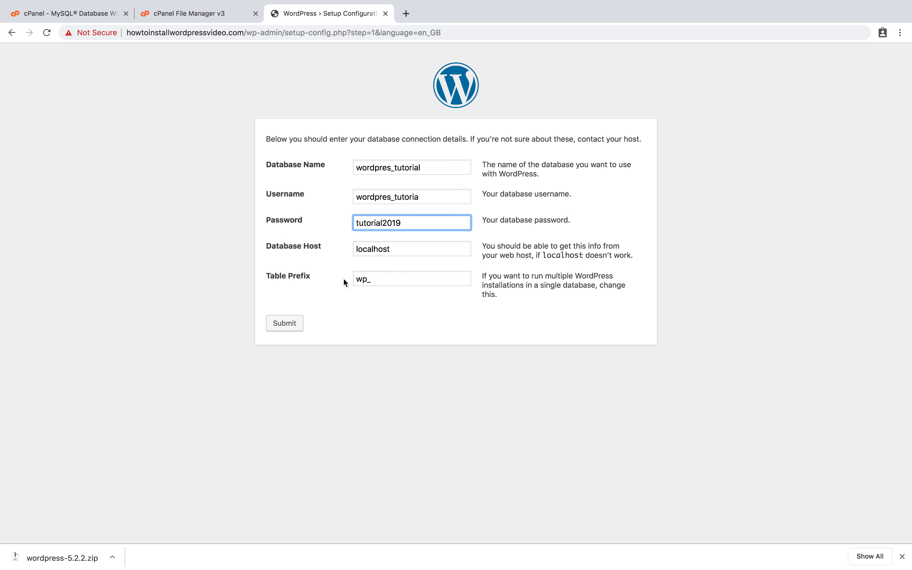
Submit the connection details, run the installation, and enter the site title 'Tutorial video'.
{"action": "left_click", "coordinate": [285, 327]}
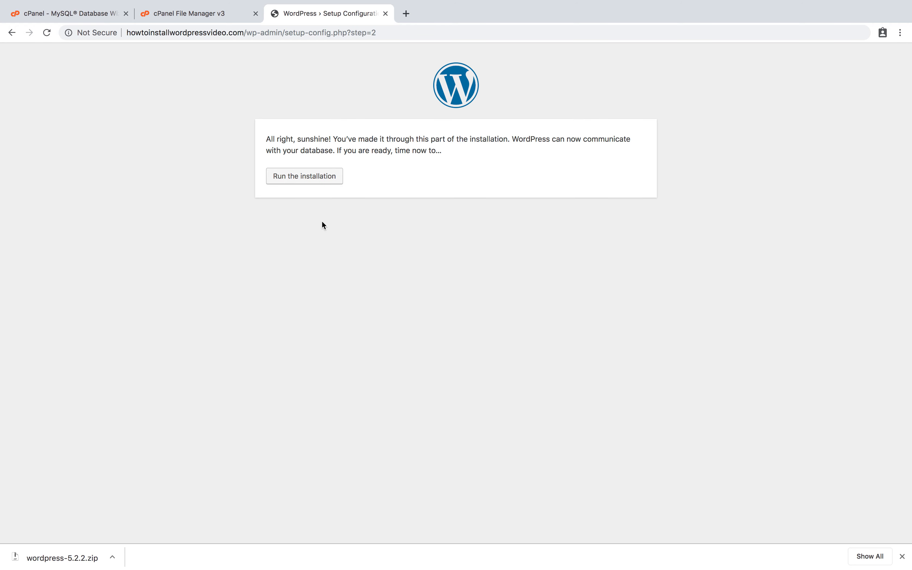
{"action": "left_click", "coordinate": [324, 183]}
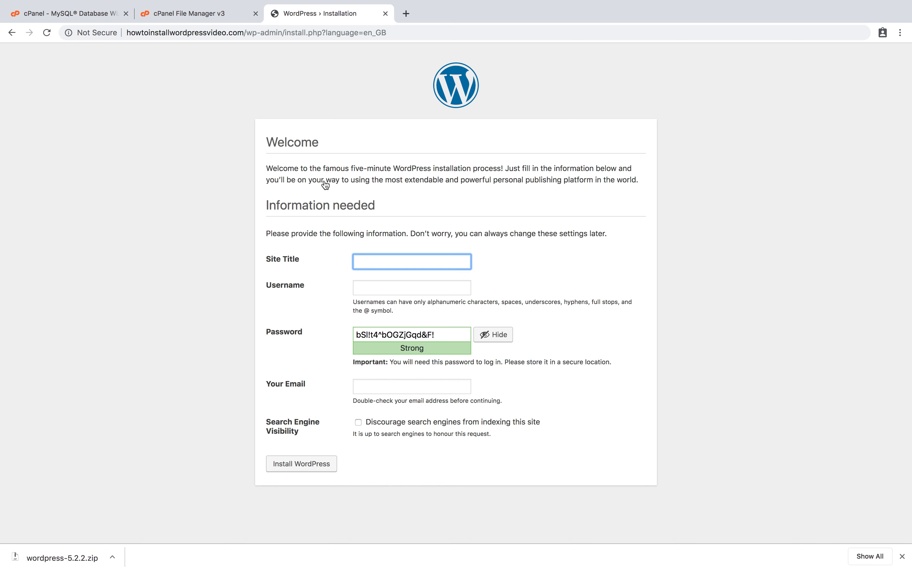
{"action": "type", "text": "Tutorial"}
{"action": "type", "text": "vide"}
{"action": "key", "text": "BackSpace"}
{"action": "key", "text": "BackSpace"}
{"action": "key", "text": "BackSpace"}
{"action": "type", "text": "ideo"}
{"action": "left_click", "coordinate": [401, 296]}
Enter the admin username, keep the generated password, add the admin e-mail, and install.
{"action": "left_click", "coordinate": [401, 288]}
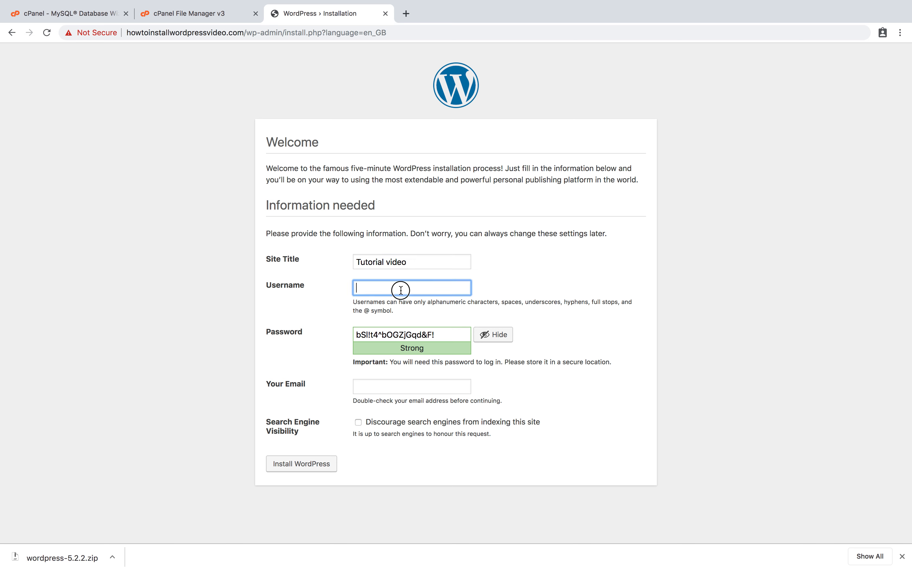
{"action": "type", "text": "Alex"}
{"action": "triple_click", "coordinate": [462, 332]}
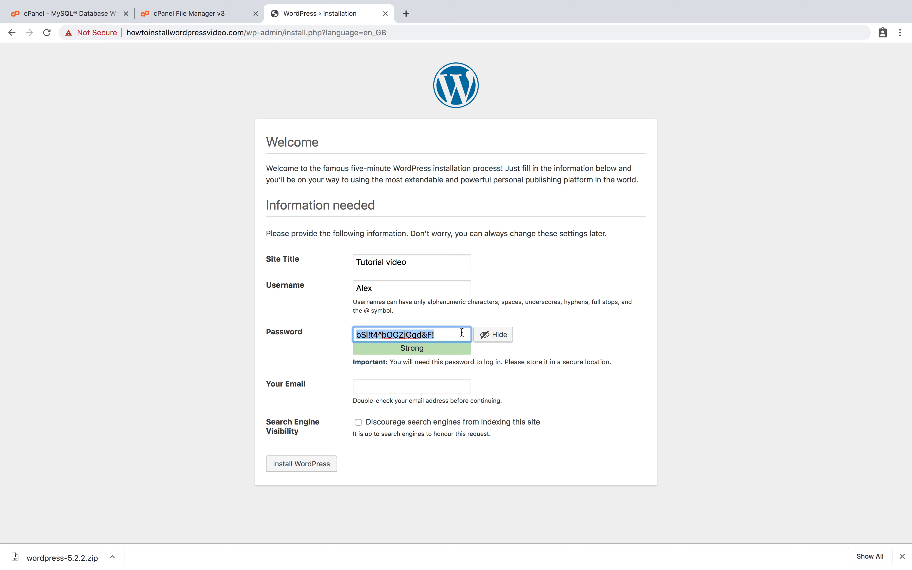
{"action": "left_click", "coordinate": [447, 382]}
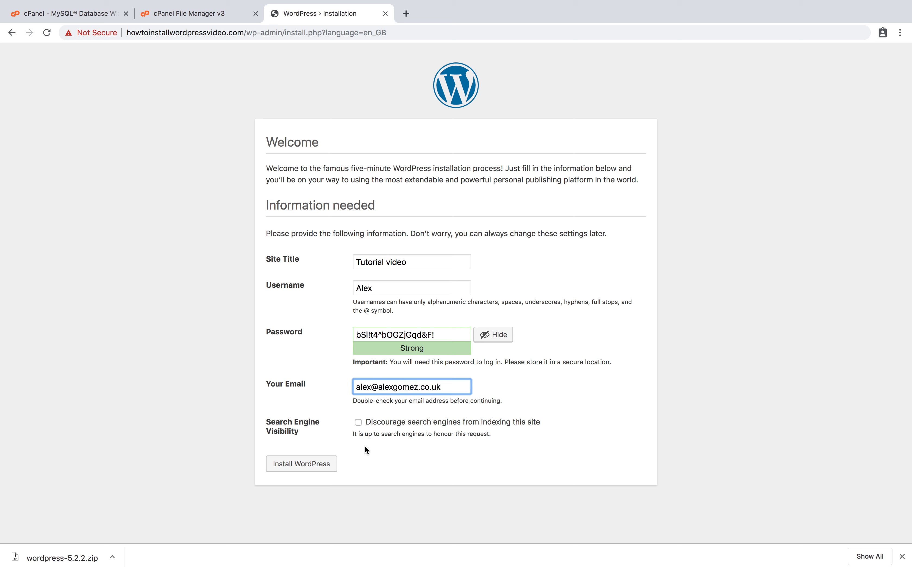
{"action": "left_click", "coordinate": [318, 465]}
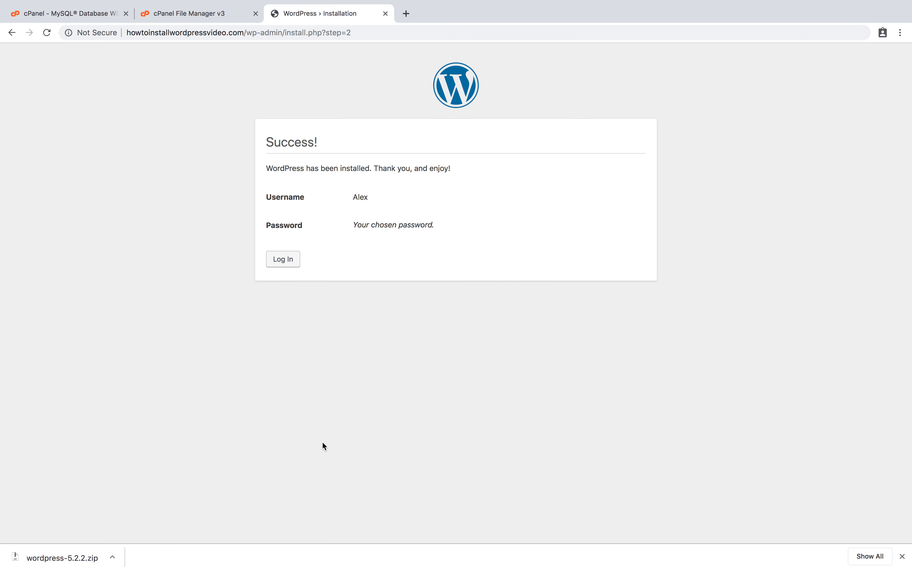
Log in to the WordPress dashboard with the admin username and pasted password.
{"action": "left_click", "coordinate": [286, 264]}
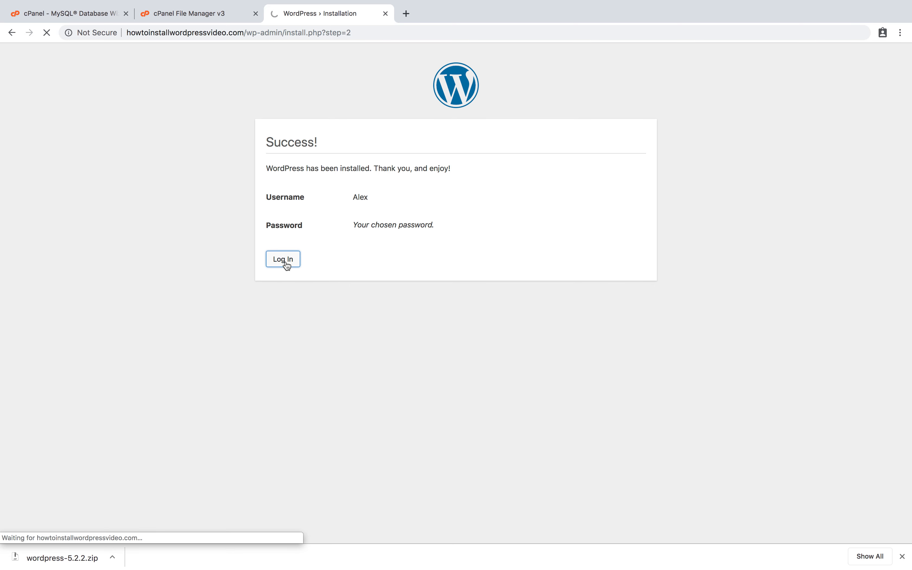
{"action": "type", "text": "Alex"}
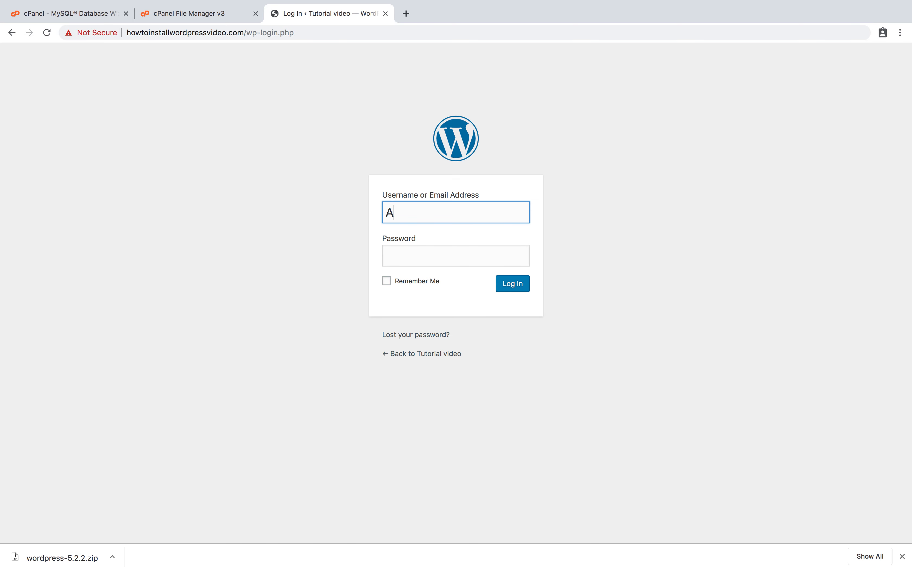
{"action": "left_click", "coordinate": [402, 263]}
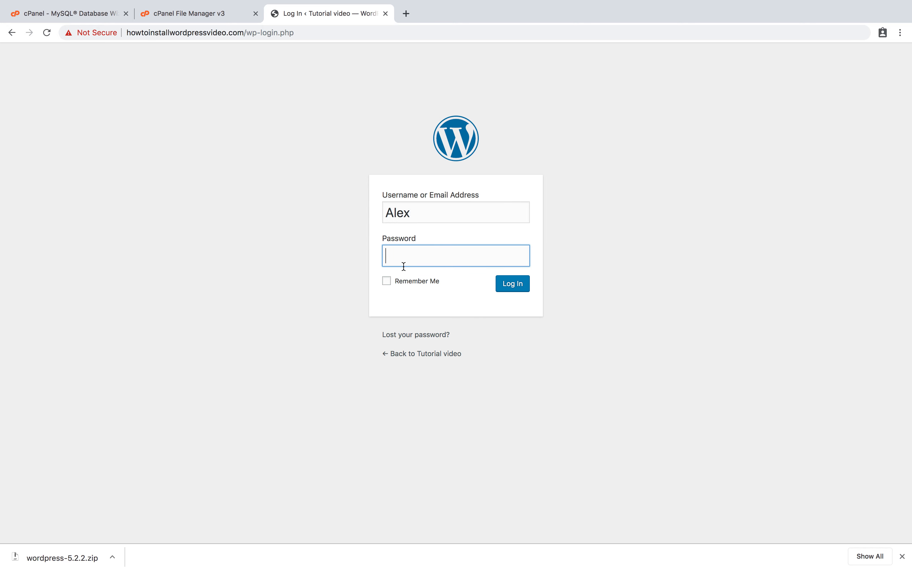
{"action": "key", "text": "super+v"}
{"action": "left_click", "coordinate": [521, 289]}
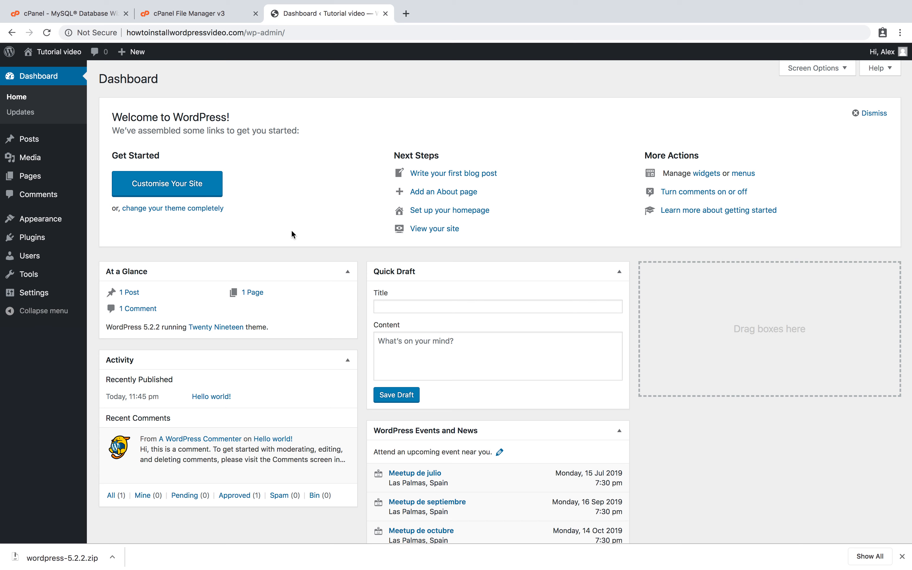
Open the live site from Visit Site in a new tab.
{"action": "mouse_move", "coordinate": [68, 55]}
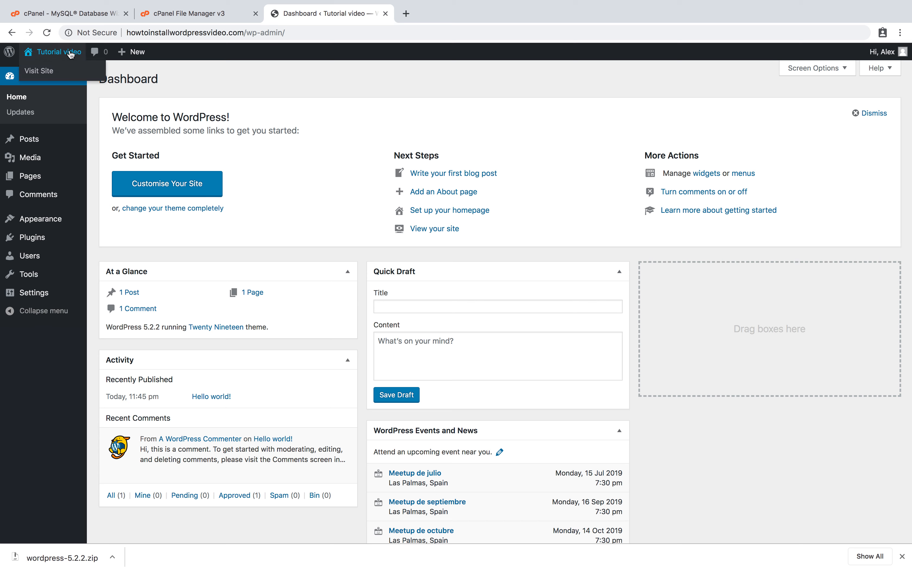
{"action": "right_click", "coordinate": [54, 72]}
{"action": "left_click", "coordinate": [55, 74]}
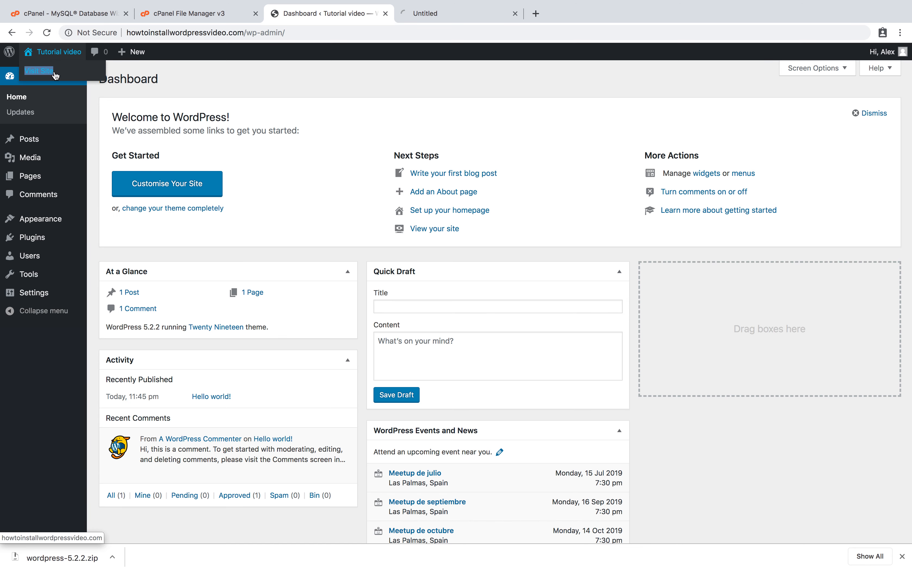
Check the live front page's Hello world! post, then go back to the Dashboard.
{"action": "left_click", "coordinate": [449, 17]}
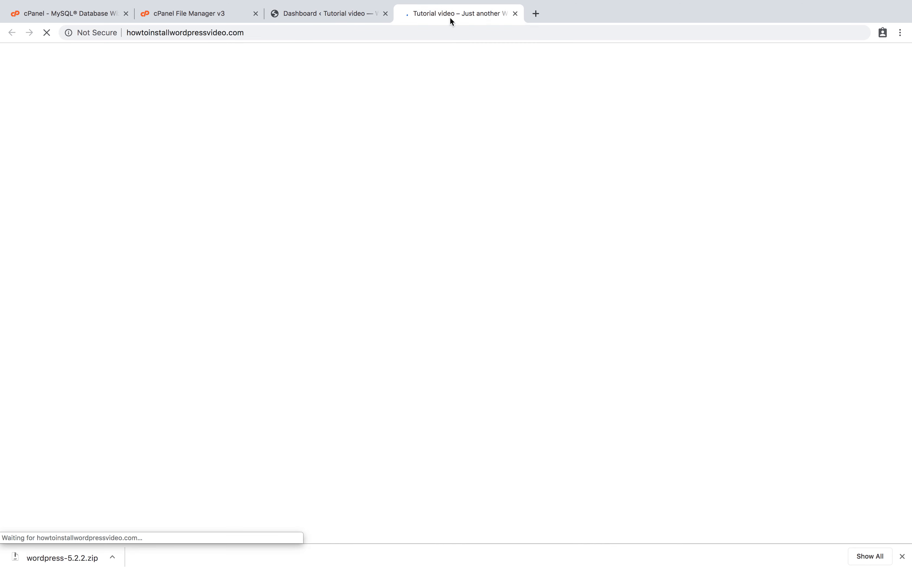
{"action": "scroll", "coordinate": [491, 243], "scroll_direction": "down", "scroll_amount": 10}
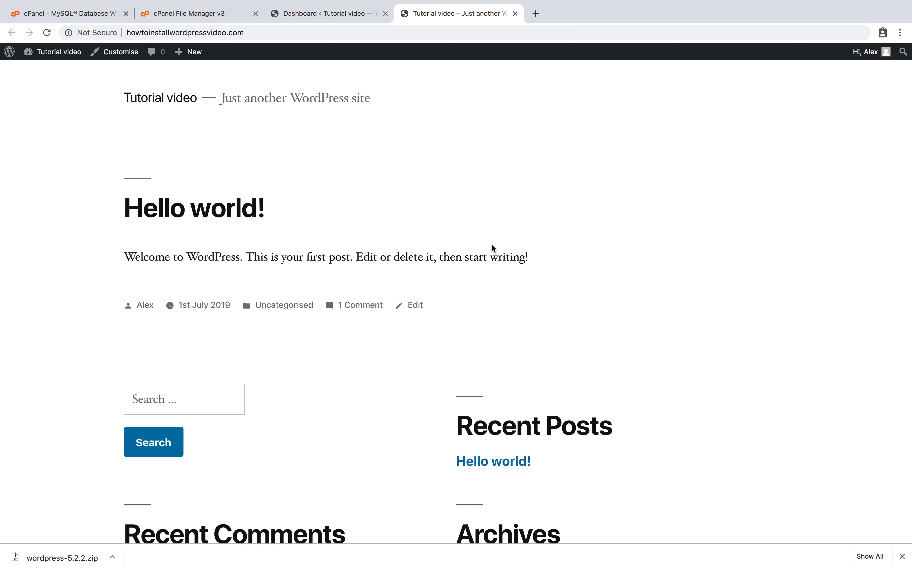
{"action": "scroll", "coordinate": [492, 248], "scroll_direction": "up", "scroll_amount": 10}
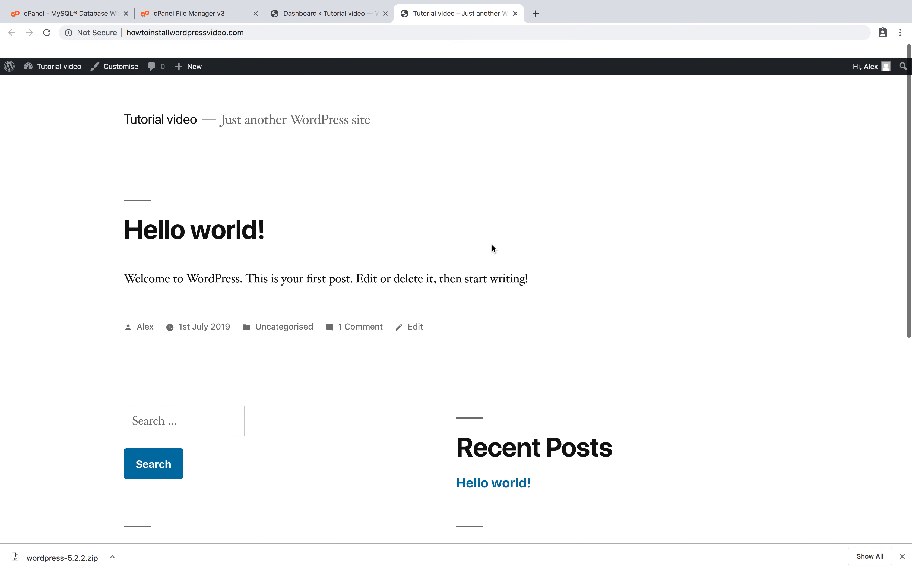
{"action": "left_click", "coordinate": [326, 17]}
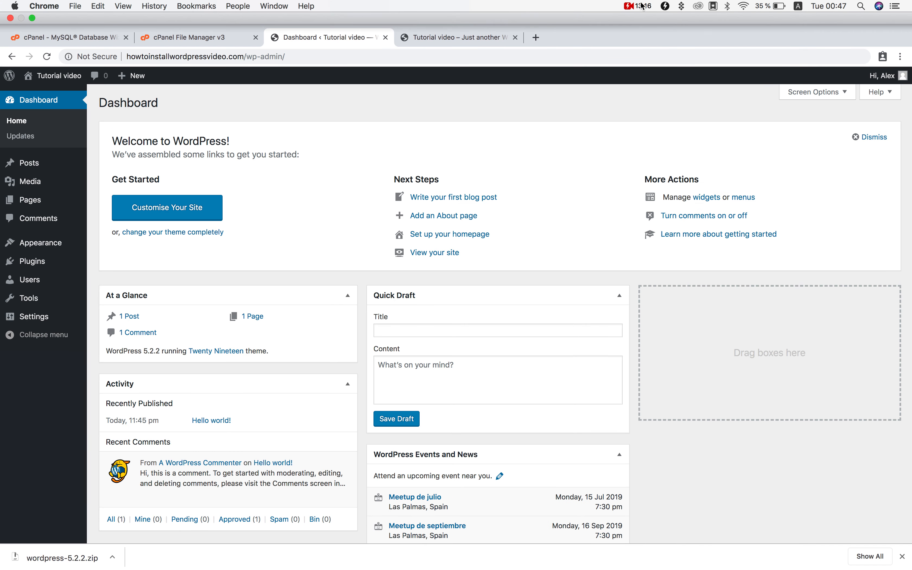
{"action": "left_click", "coordinate": [643, 5]}
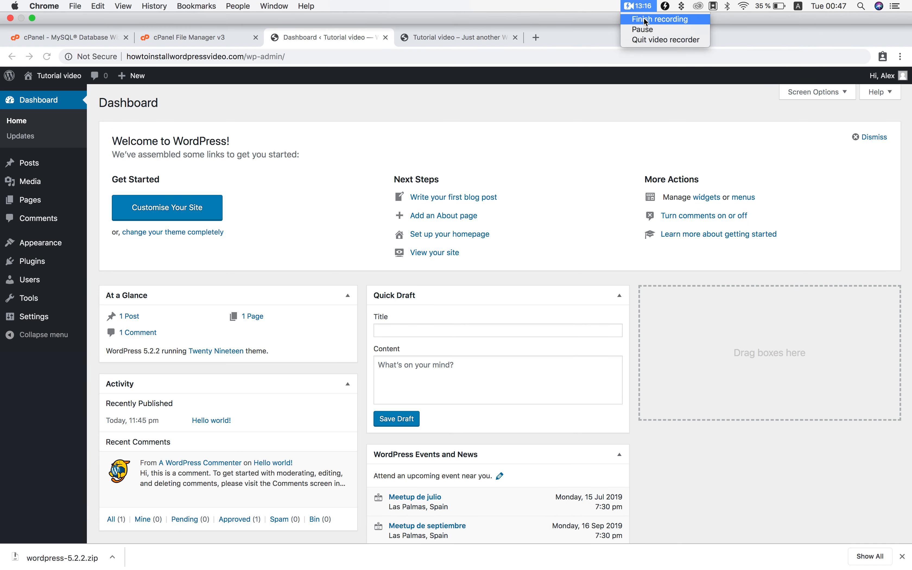